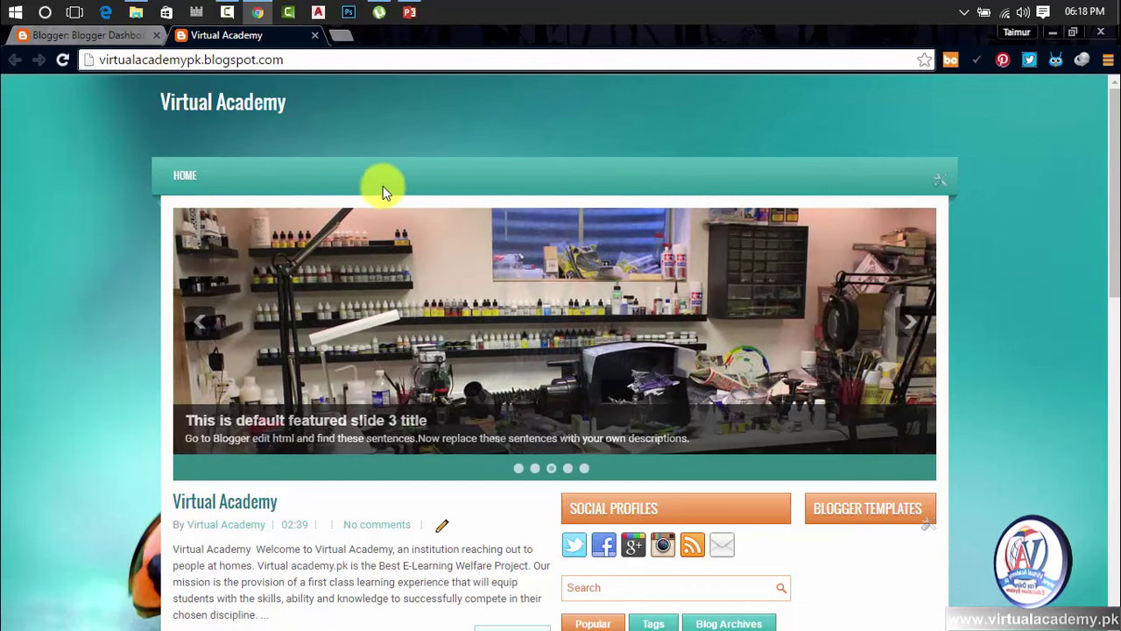
Close the blog preview and return to the Blogger dashboard home
{"action": "scroll", "coordinate": [438, 193], "scroll_direction": "down", "scroll_amount": 2}
{"action": "scroll", "coordinate": [444, 203], "scroll_direction": "down", "scroll_amount": 8}
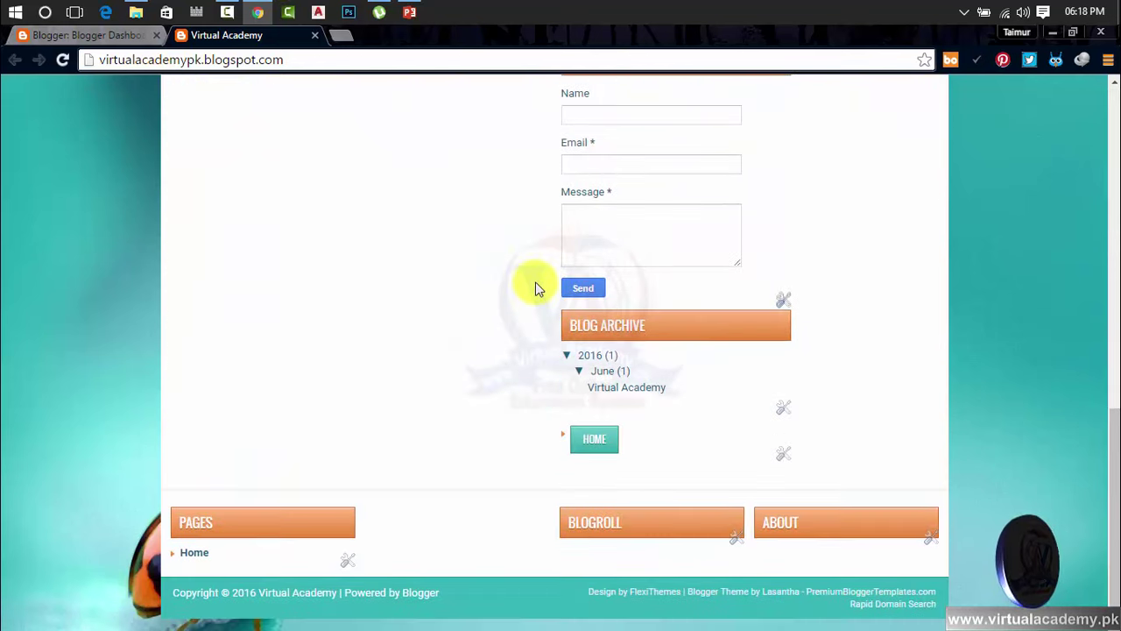
{"action": "scroll", "coordinate": [537, 289], "scroll_direction": "up", "scroll_amount": 10}
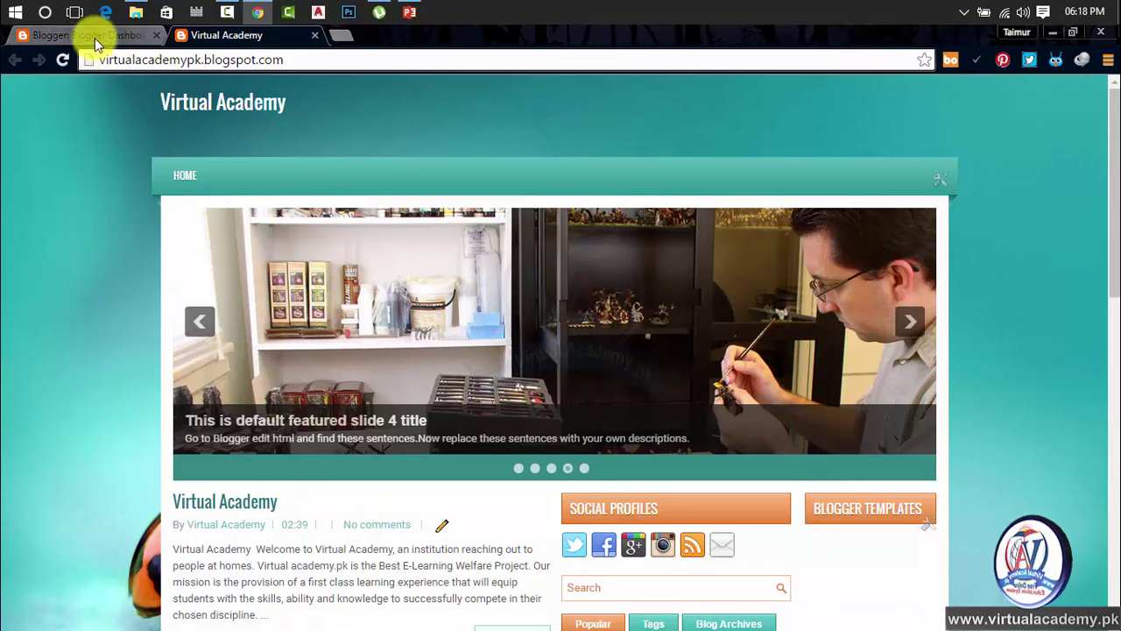
{"action": "left_click", "coordinate": [314, 35]}
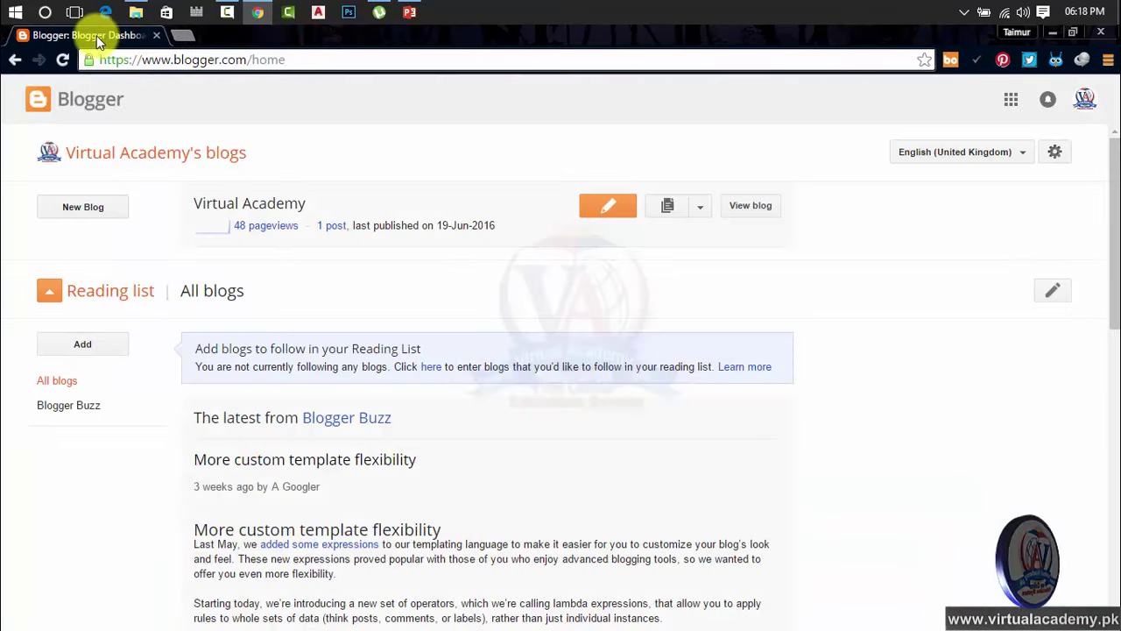
{"action": "left_click", "coordinate": [77, 100]}
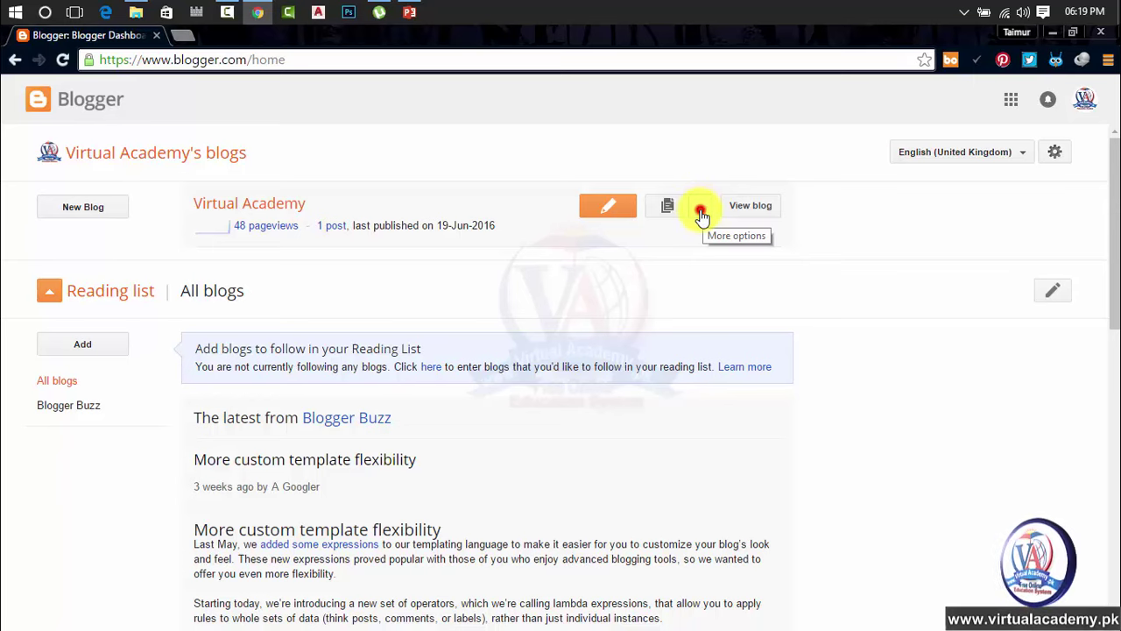
Look through the blog's Pages and Settings, then bring up the Virtual Academy Overview with pageview stats
{"action": "left_click", "coordinate": [701, 212]}
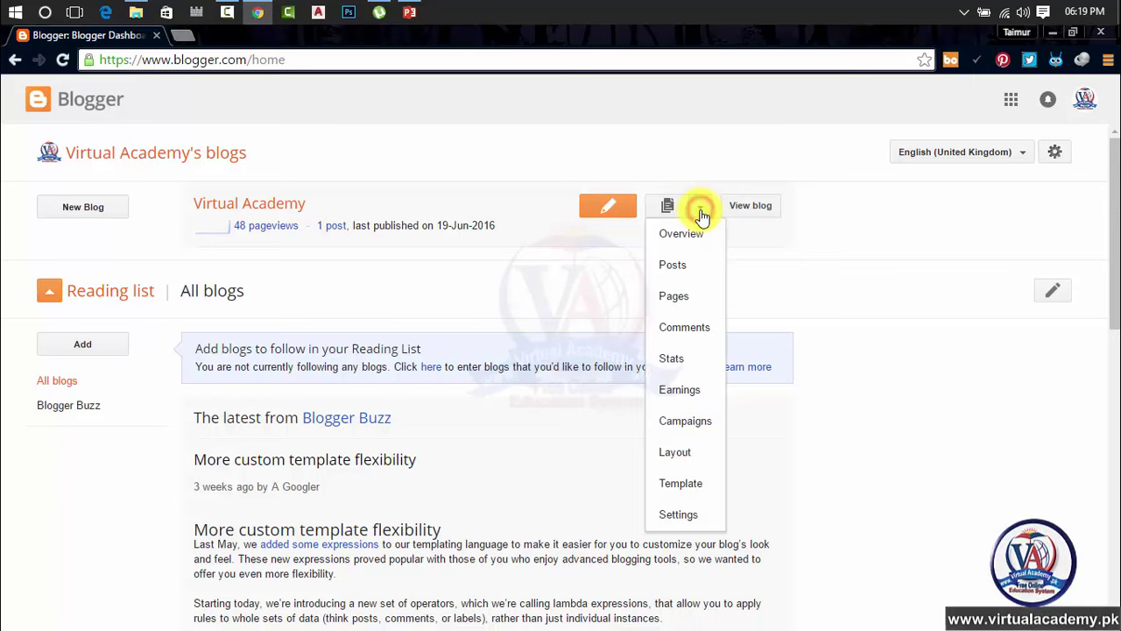
{"action": "left_click", "coordinate": [679, 515]}
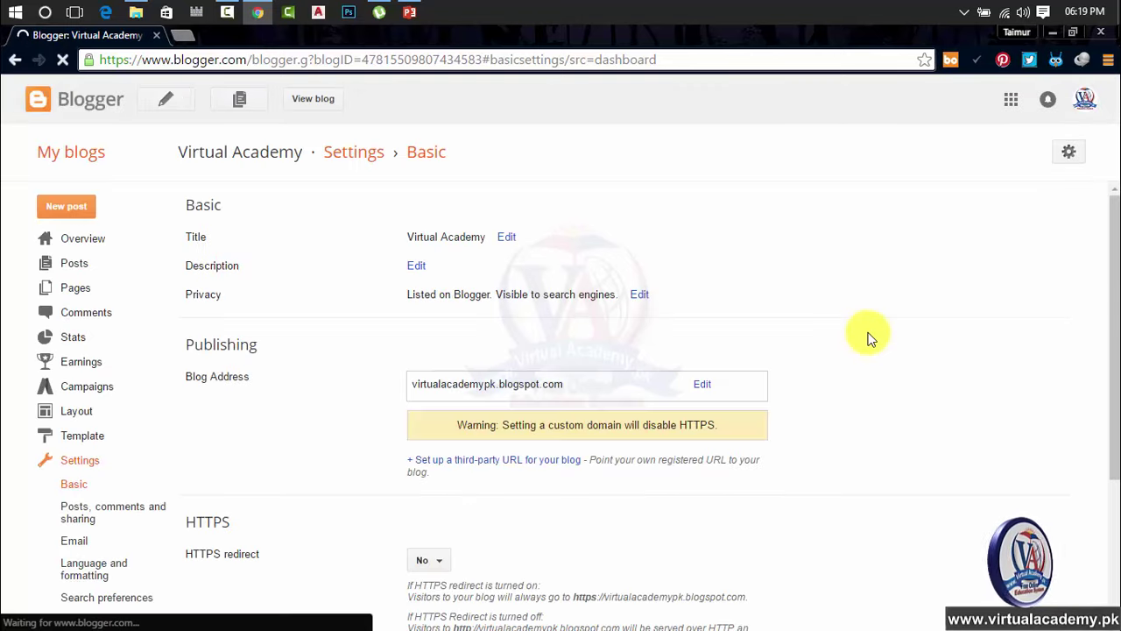
{"action": "left_click", "coordinate": [15, 60]}
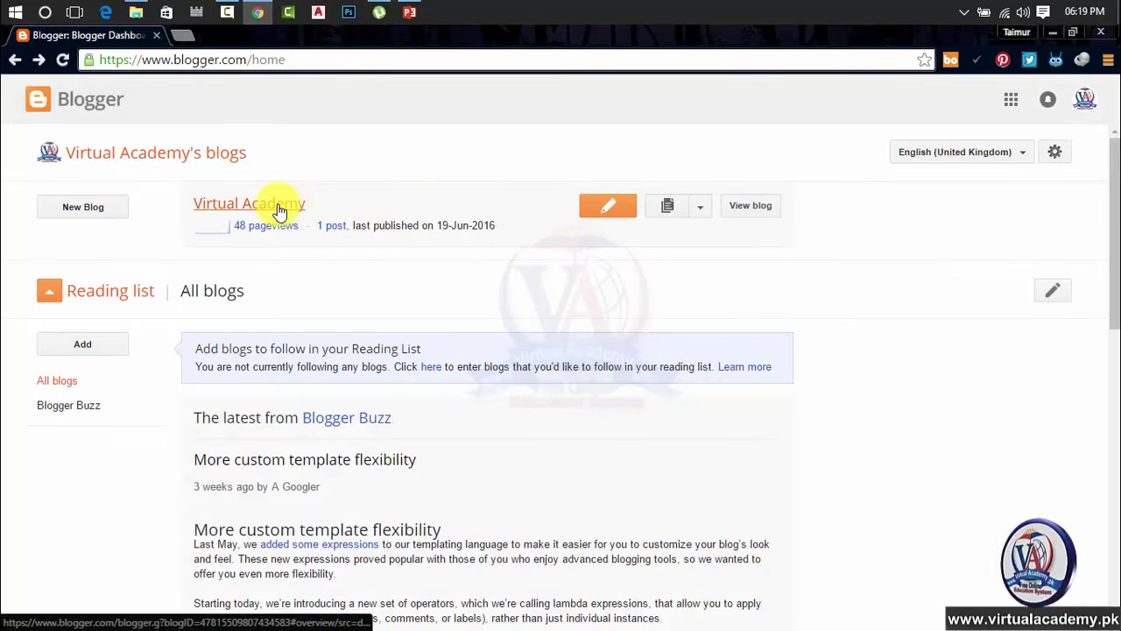
{"action": "left_click", "coordinate": [278, 207]}
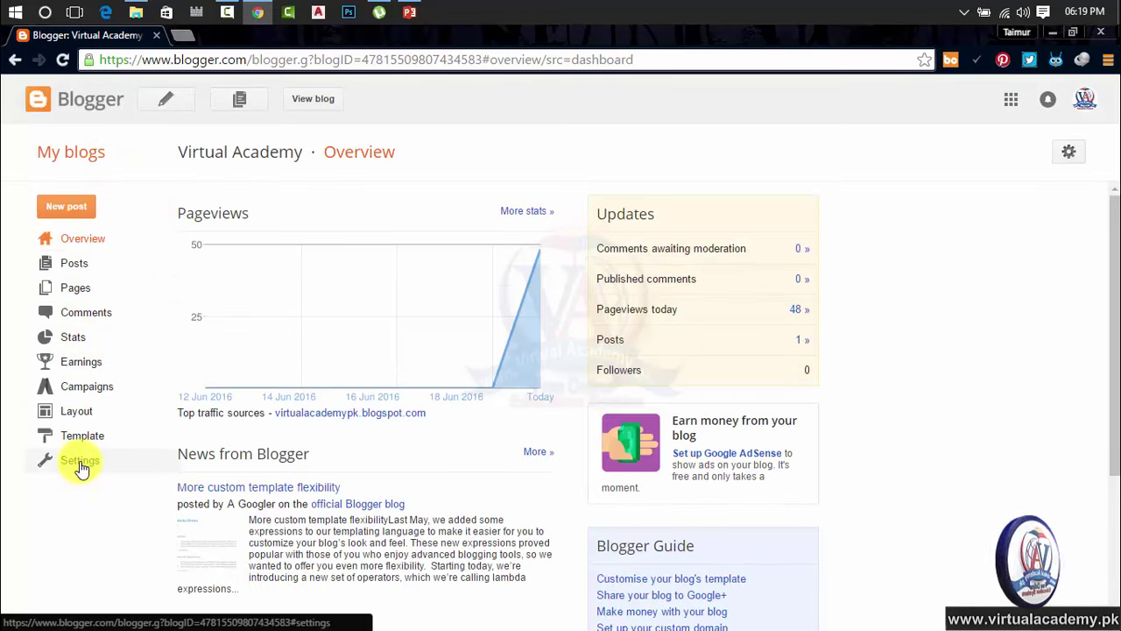
Go to the Virtual Academy blog's Basic settings page
{"action": "left_click", "coordinate": [80, 464]}
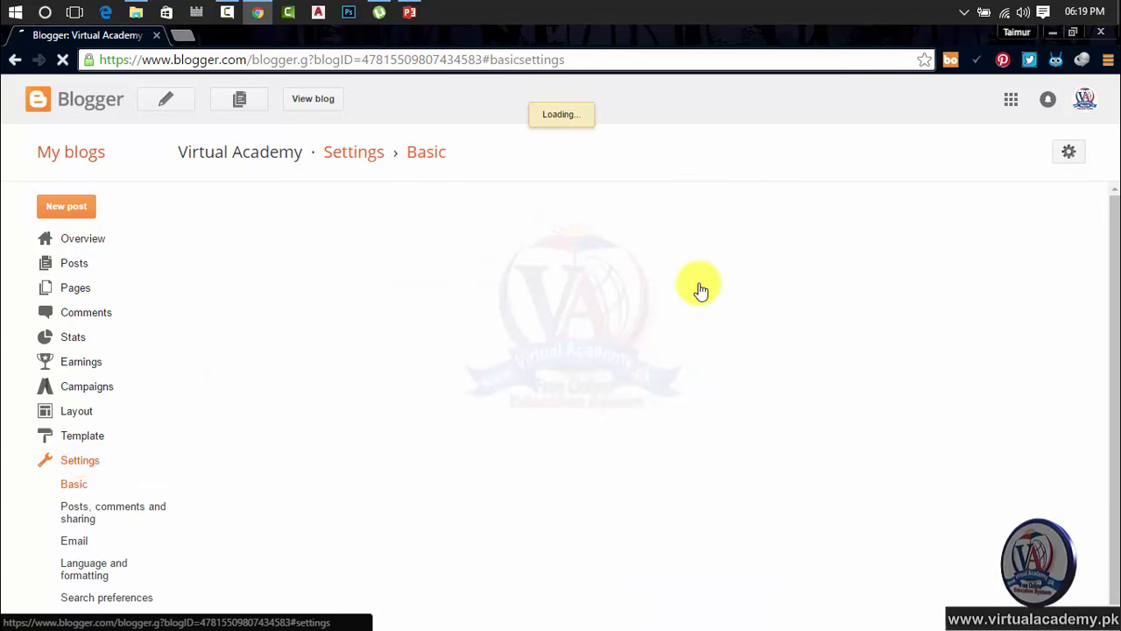
{"action": "scroll", "coordinate": [697, 289], "scroll_direction": "down", "scroll_amount": 2}
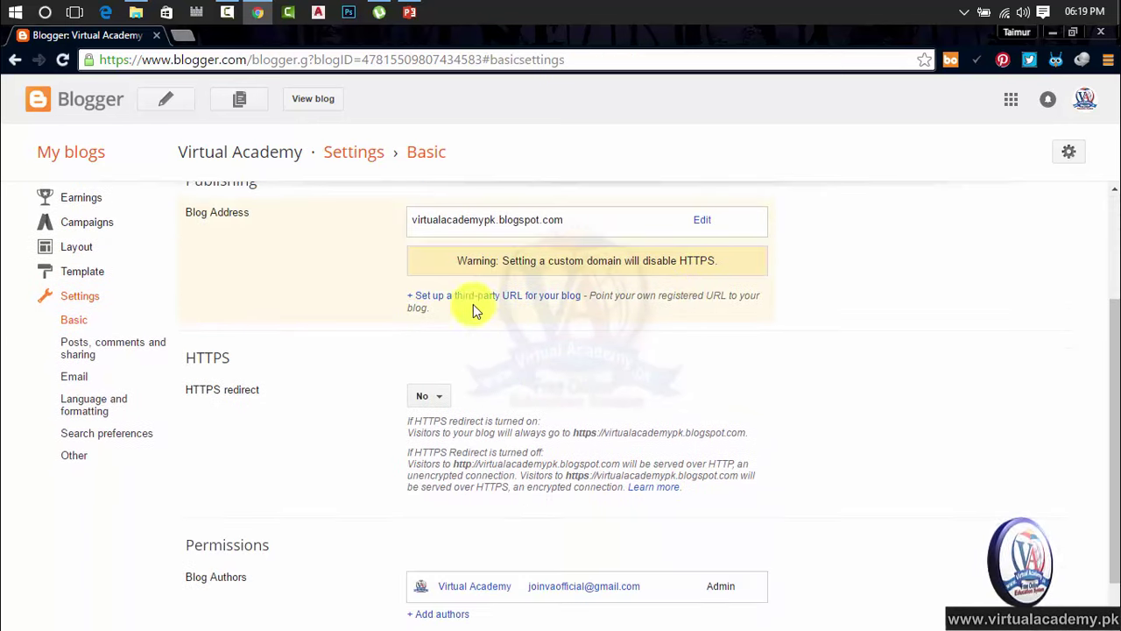
{"action": "scroll", "coordinate": [917, 371], "scroll_direction": "up", "scroll_amount": 2}
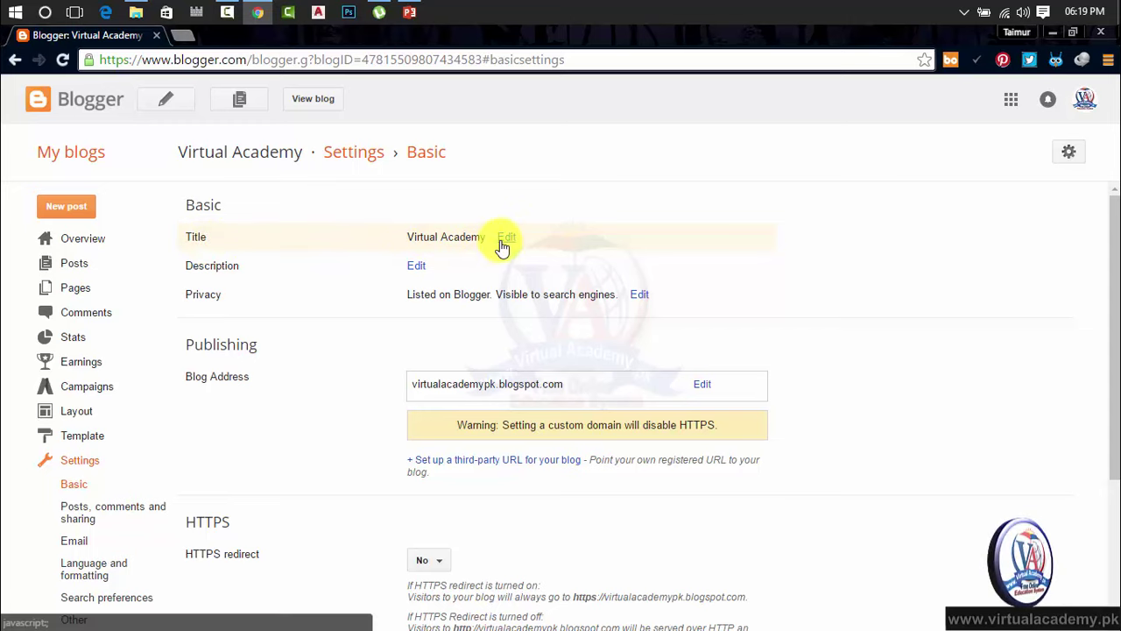
View the live Virtual Academy blog in a second tab, then return to the settings
{"action": "left_click", "coordinate": [303, 98]}
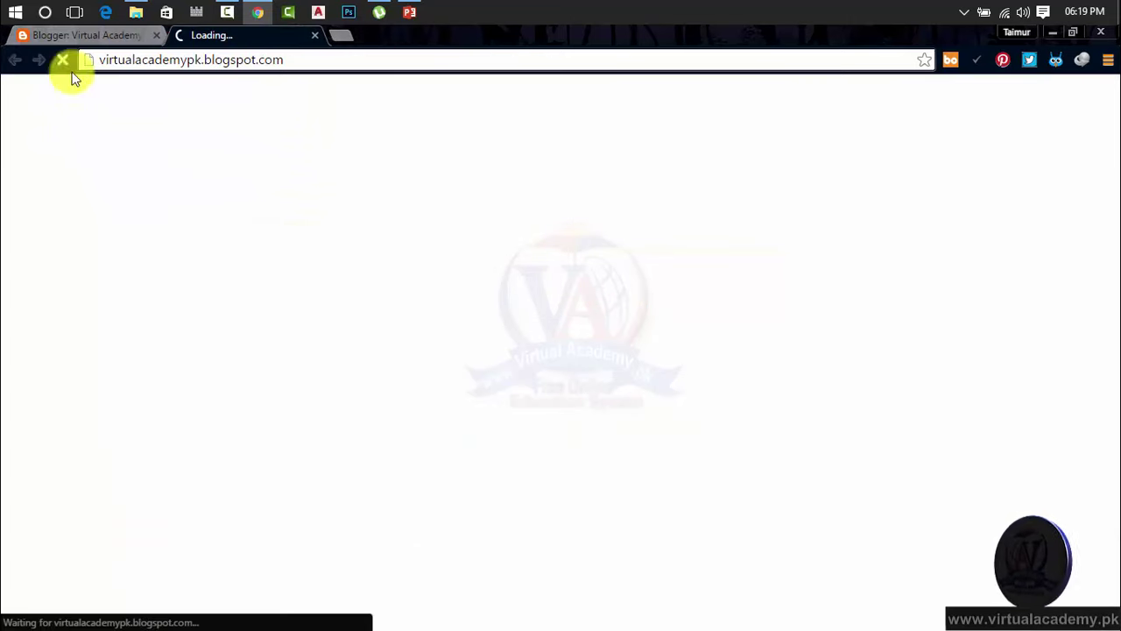
{"action": "left_click", "coordinate": [78, 33]}
{"action": "left_click", "coordinate": [216, 39]}
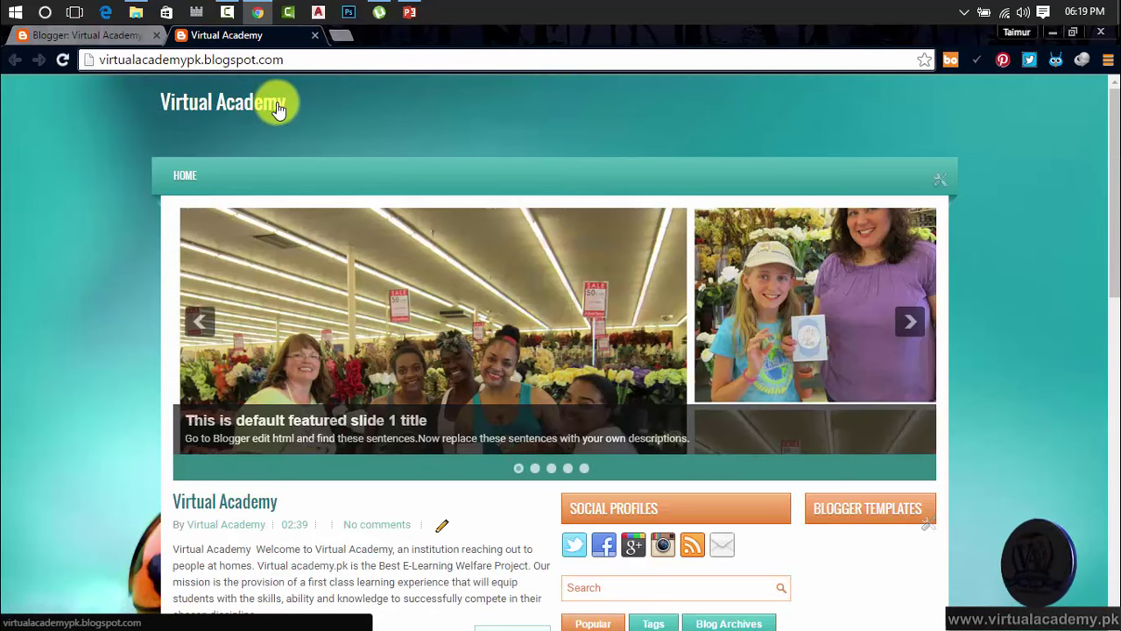
{"action": "left_click", "coordinate": [110, 35]}
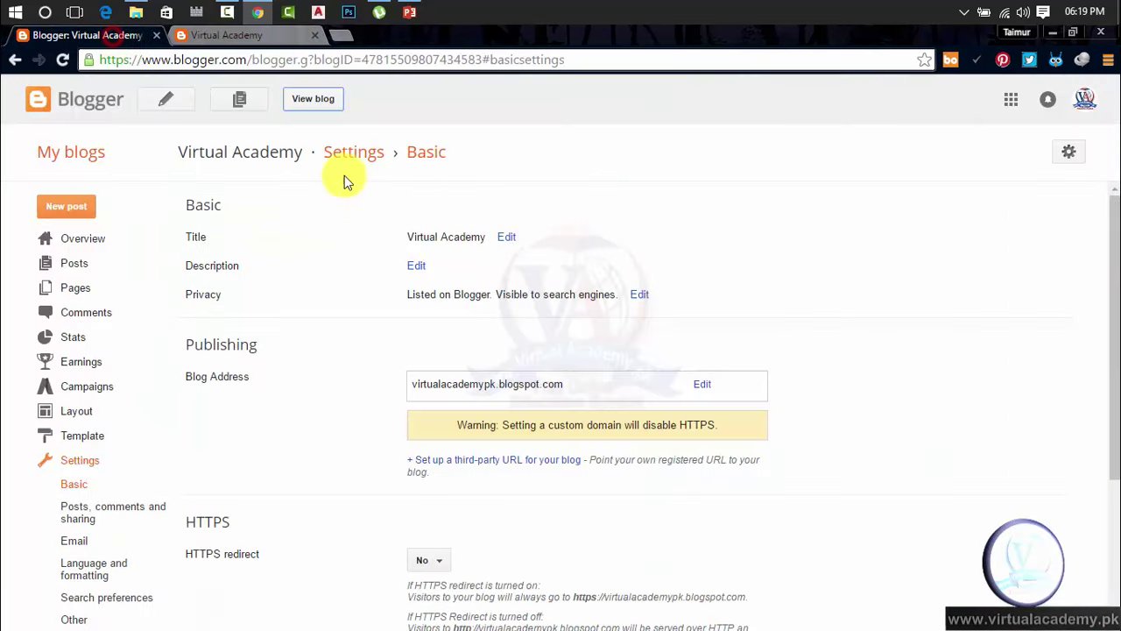
Check the 'Virtual Academy' title, then bring up the empty 500-character description for editing
{"action": "left_click", "coordinate": [507, 248]}
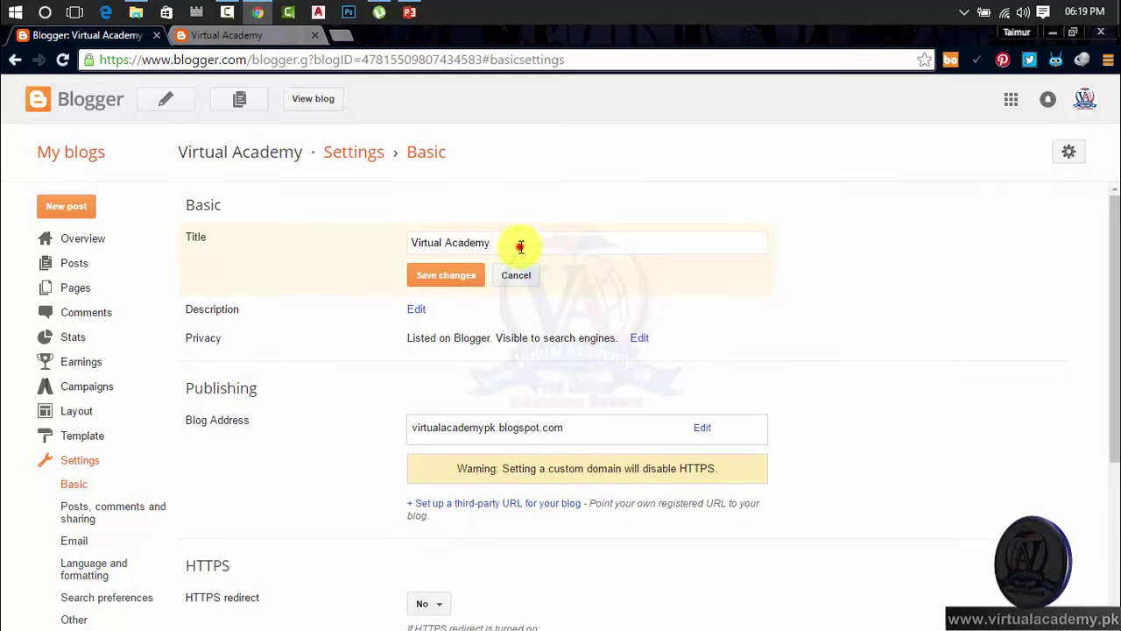
{"action": "left_click_drag", "start_coordinate": [514, 242], "coordinate": [402, 243]}
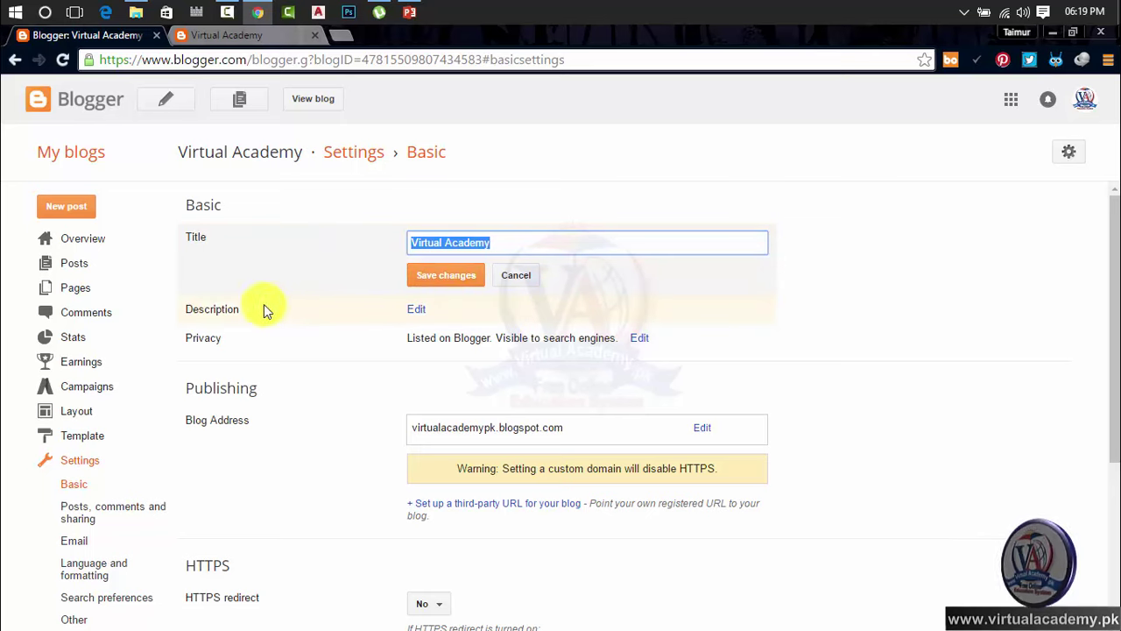
{"action": "left_click", "coordinate": [418, 314]}
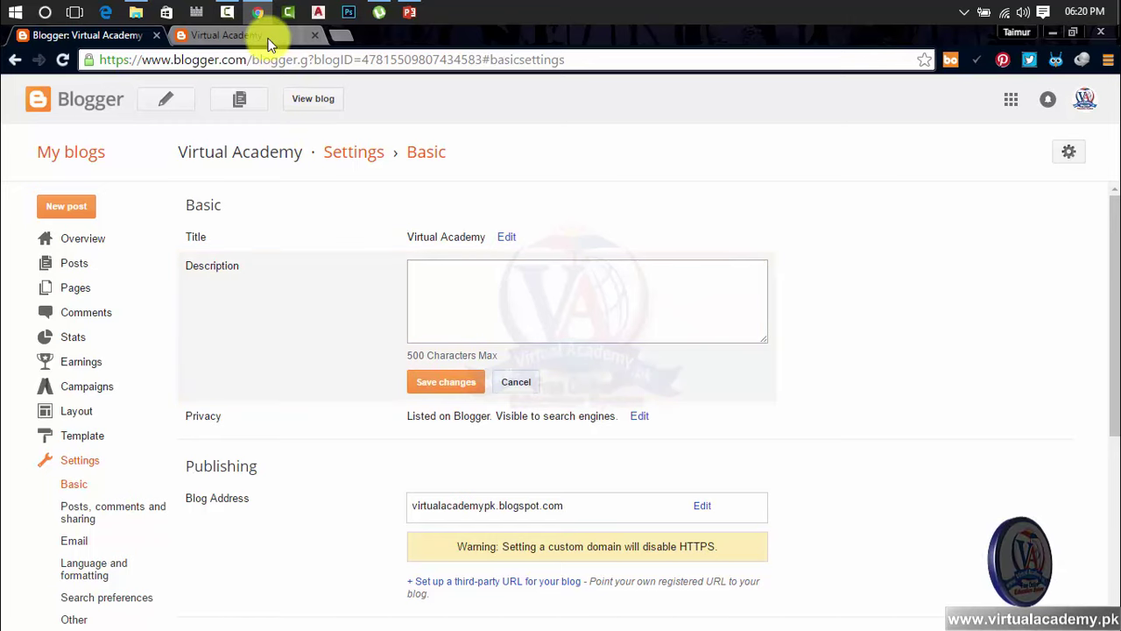
Load virtualacademy.pk in a new tab and go to its About Us page
{"action": "left_click", "coordinate": [341, 35]}
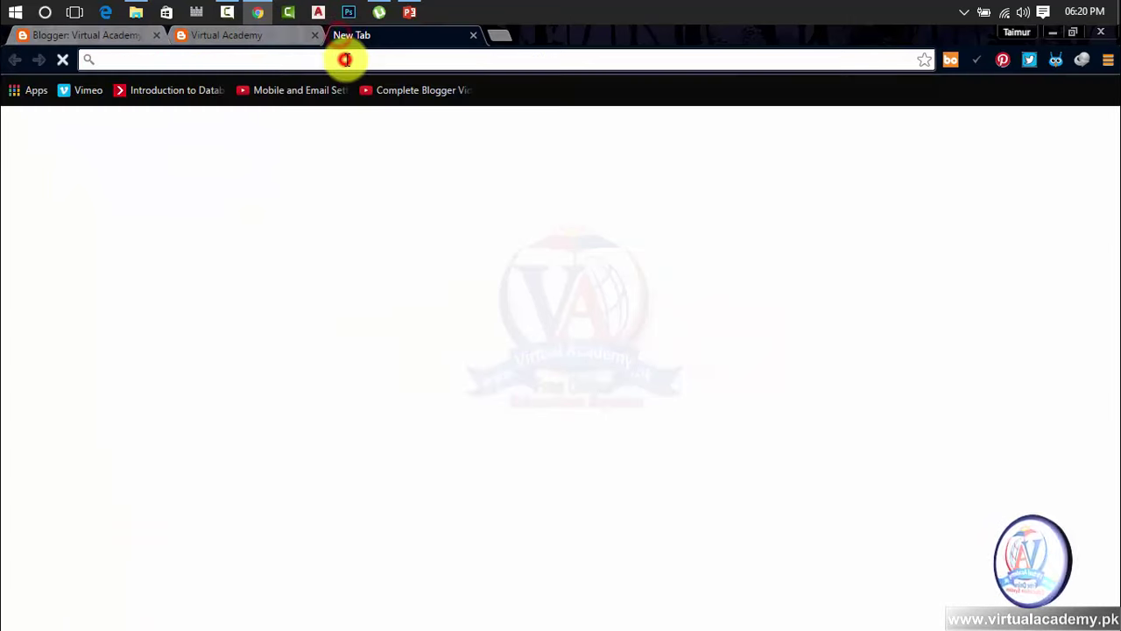
{"action": "type", "text": "virtualacademy.pk"}
{"action": "key", "text": "Return"}
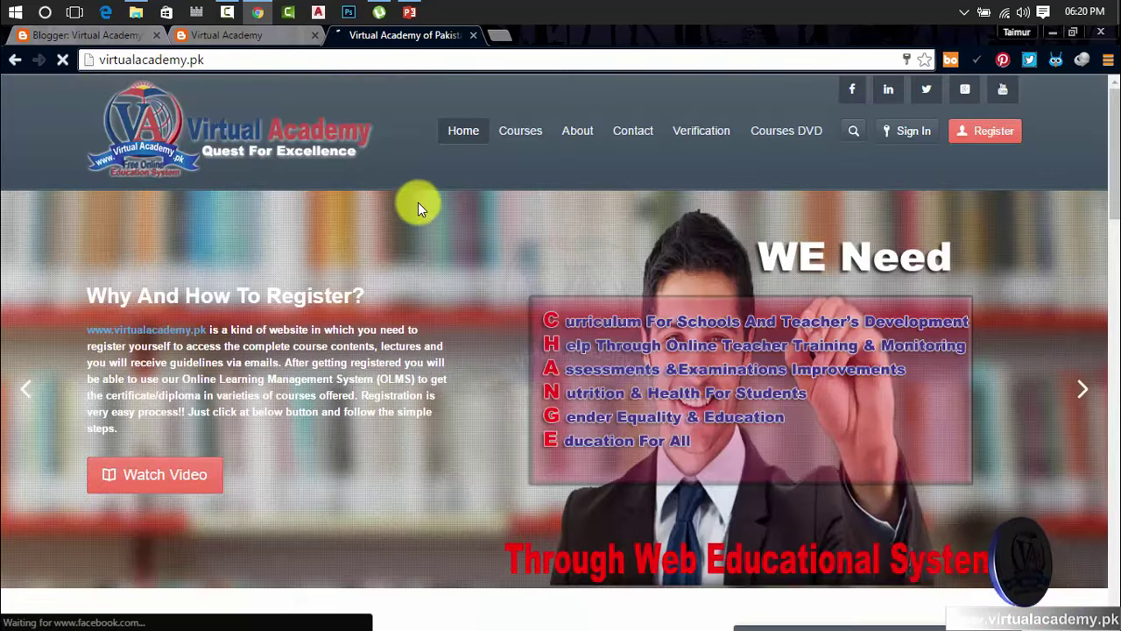
{"action": "left_click", "coordinate": [580, 131]}
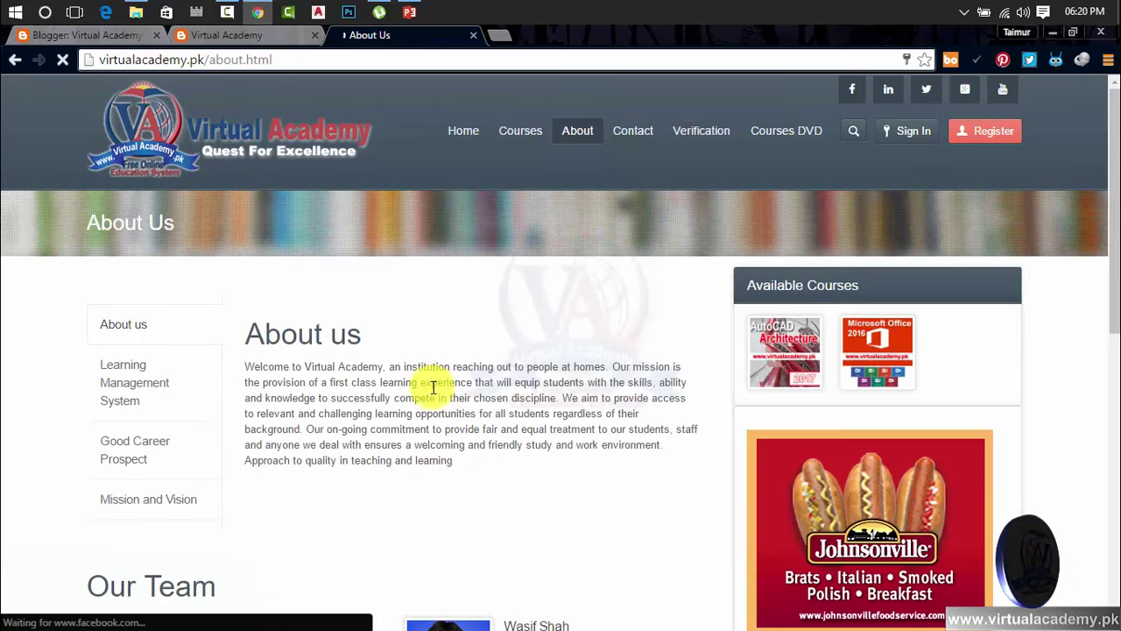
Copy the About us welcome paragraph into the Blogger description box
{"action": "left_click_drag", "start_coordinate": [460, 463], "coordinate": [250, 372]}
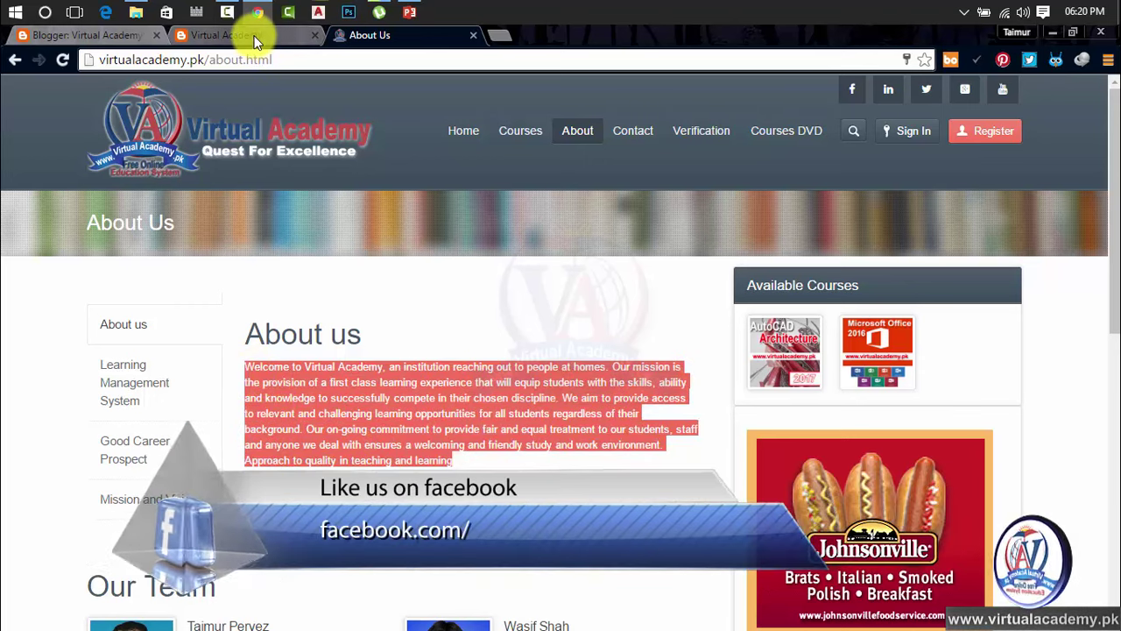
{"action": "left_click", "coordinate": [255, 42]}
{"action": "left_click", "coordinate": [85, 35]}
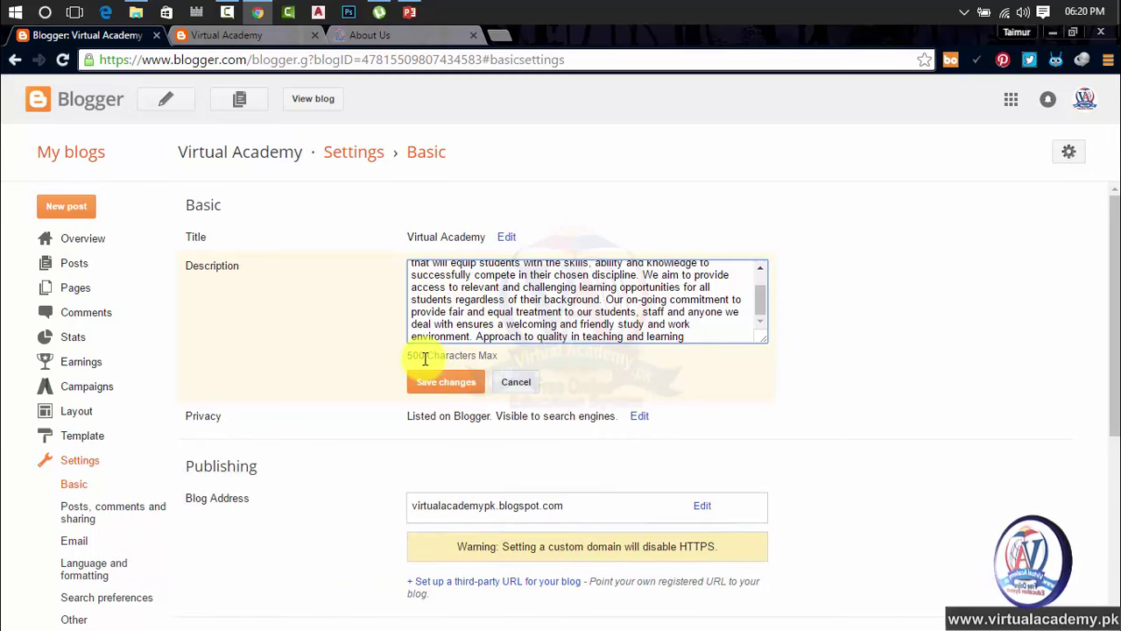
Trim the description to 500 characters, ending at "regardless of their background.", and save it
{"action": "left_click_drag", "start_coordinate": [692, 337], "coordinate": [431, 230]}
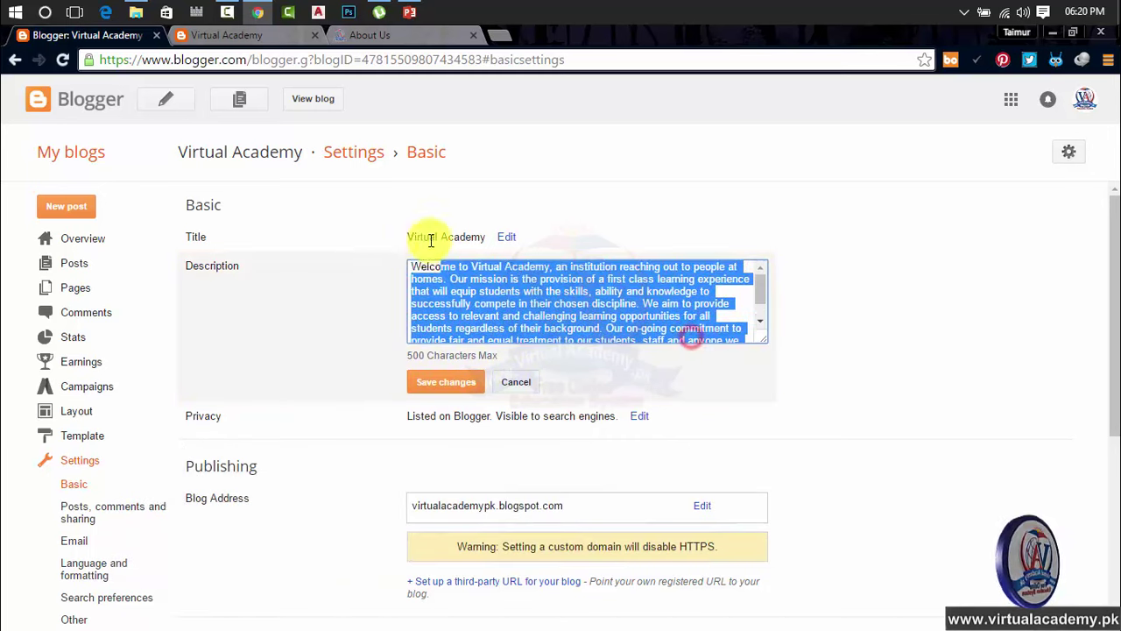
{"action": "left_click", "coordinate": [445, 385]}
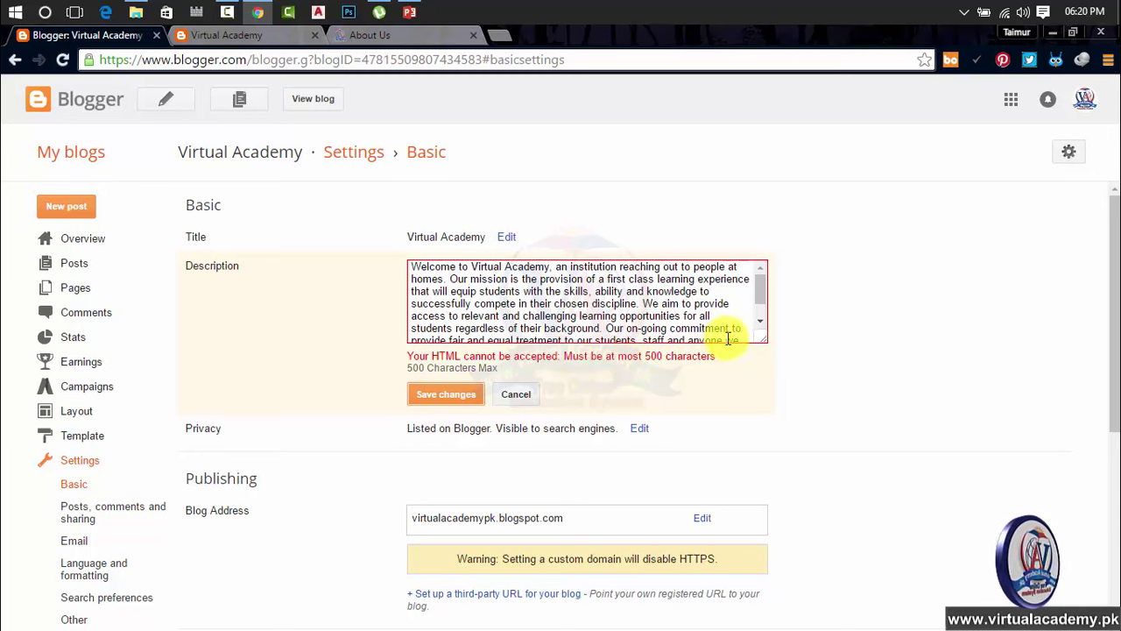
{"action": "left_click_drag", "start_coordinate": [759, 291], "coordinate": [755, 303]}
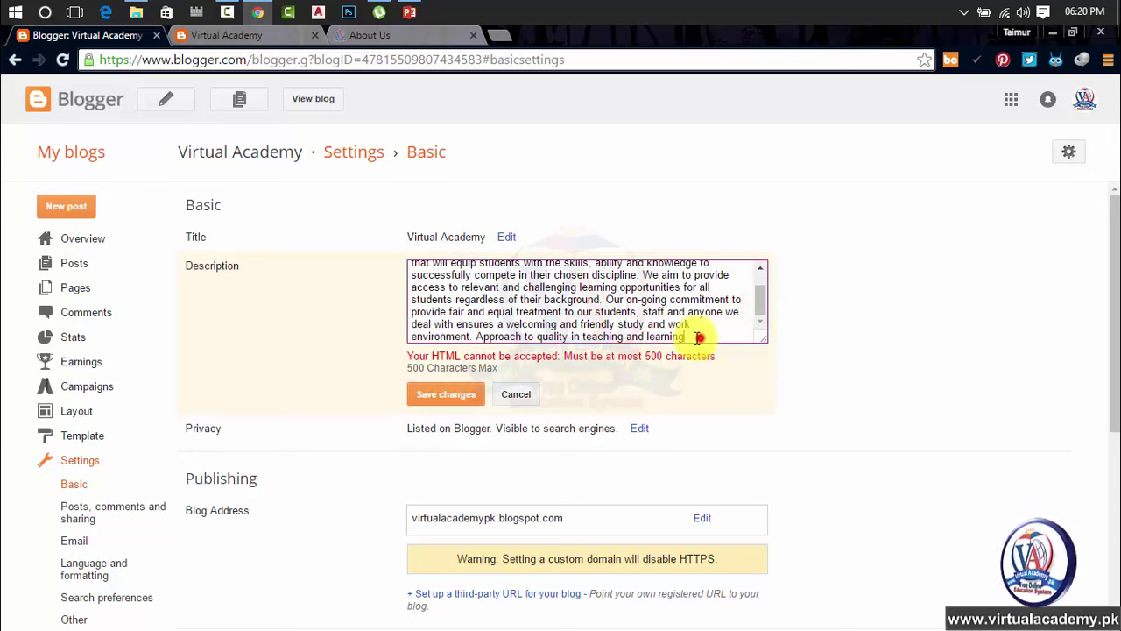
{"action": "left_click_drag", "start_coordinate": [701, 339], "coordinate": [610, 329]}
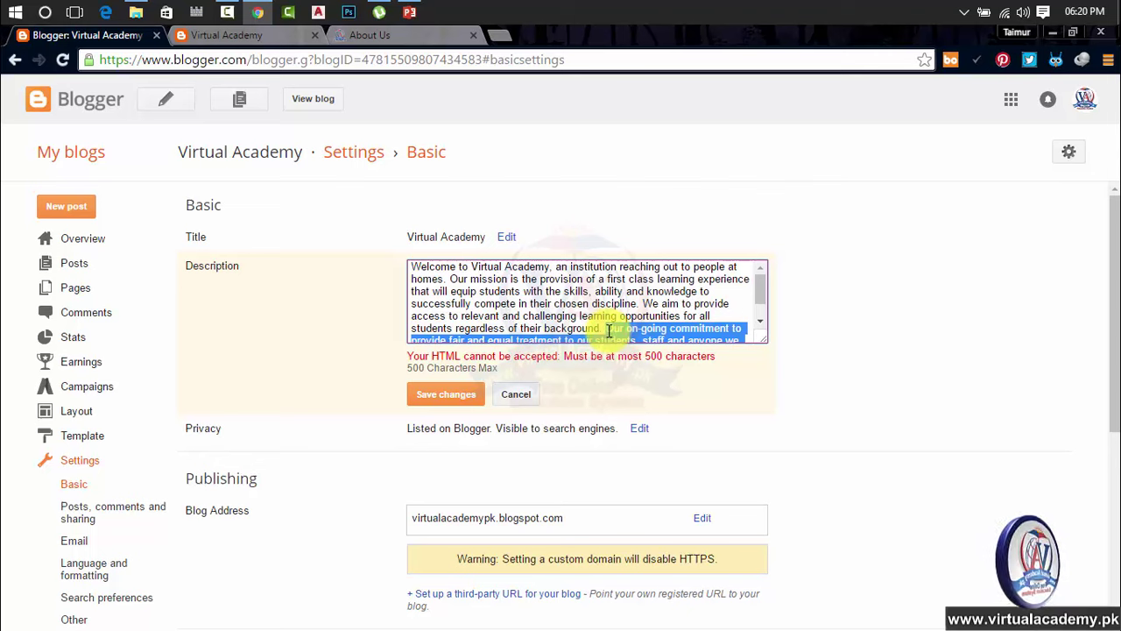
{"action": "key", "text": "BackSpace"}
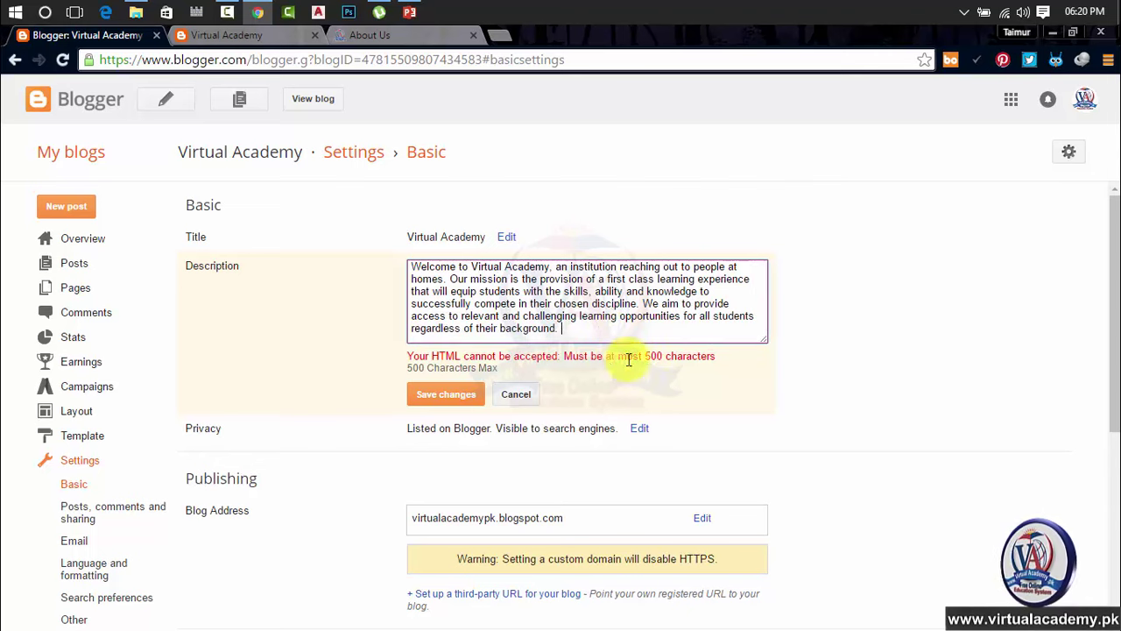
{"action": "left_click", "coordinate": [446, 395]}
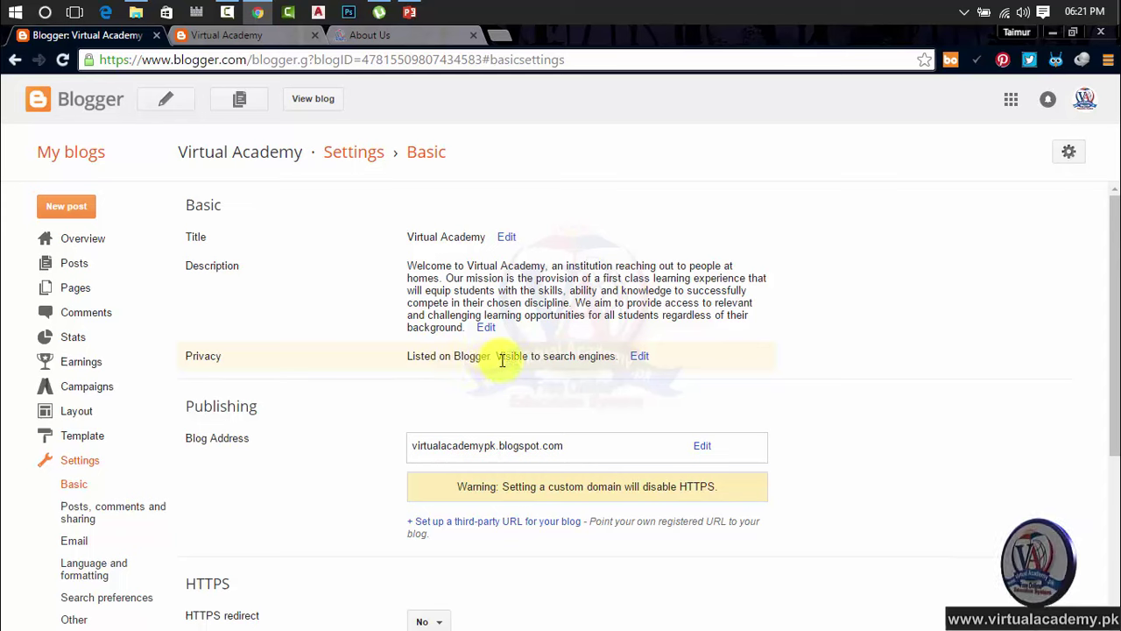
{"action": "left_click", "coordinate": [640, 359]}
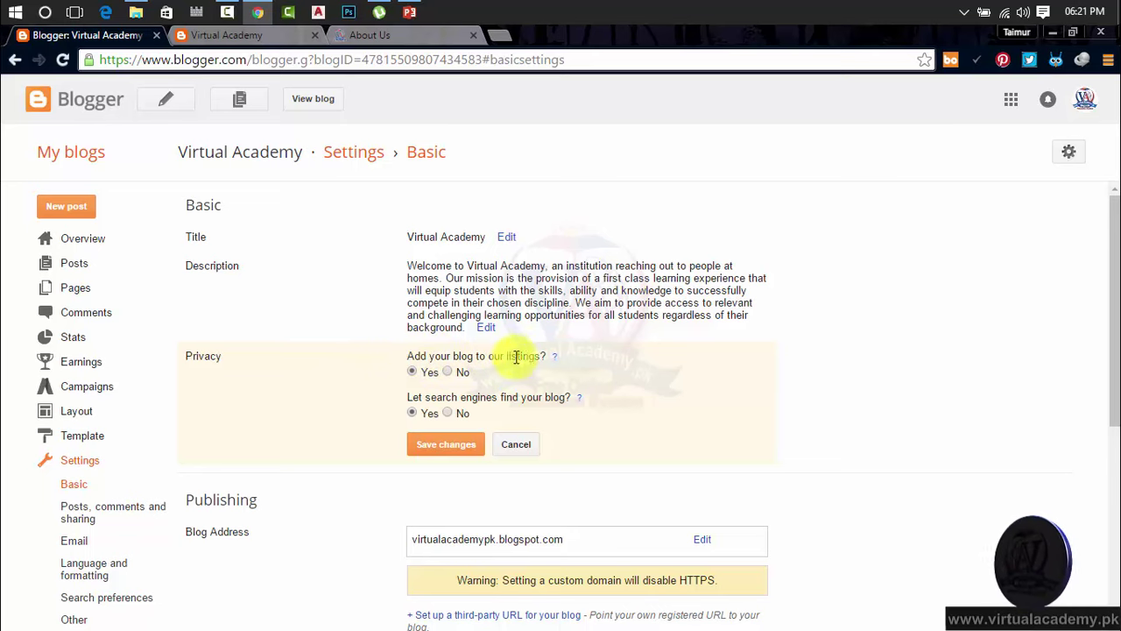
{"action": "left_click_drag", "start_coordinate": [542, 356], "coordinate": [421, 374]}
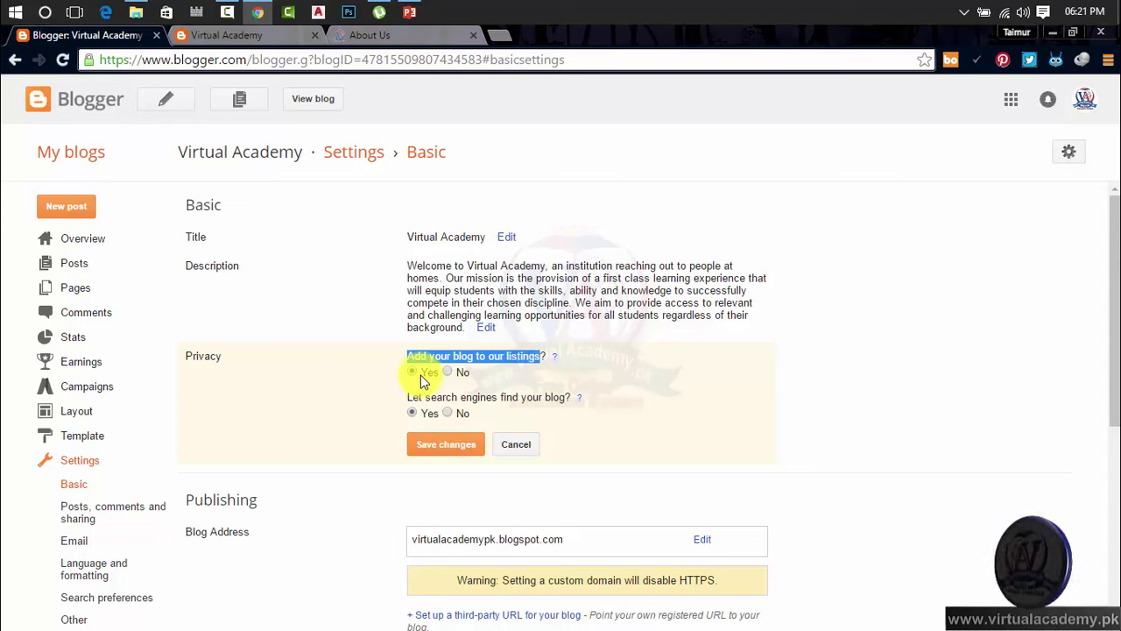
{"action": "left_click", "coordinate": [559, 364]}
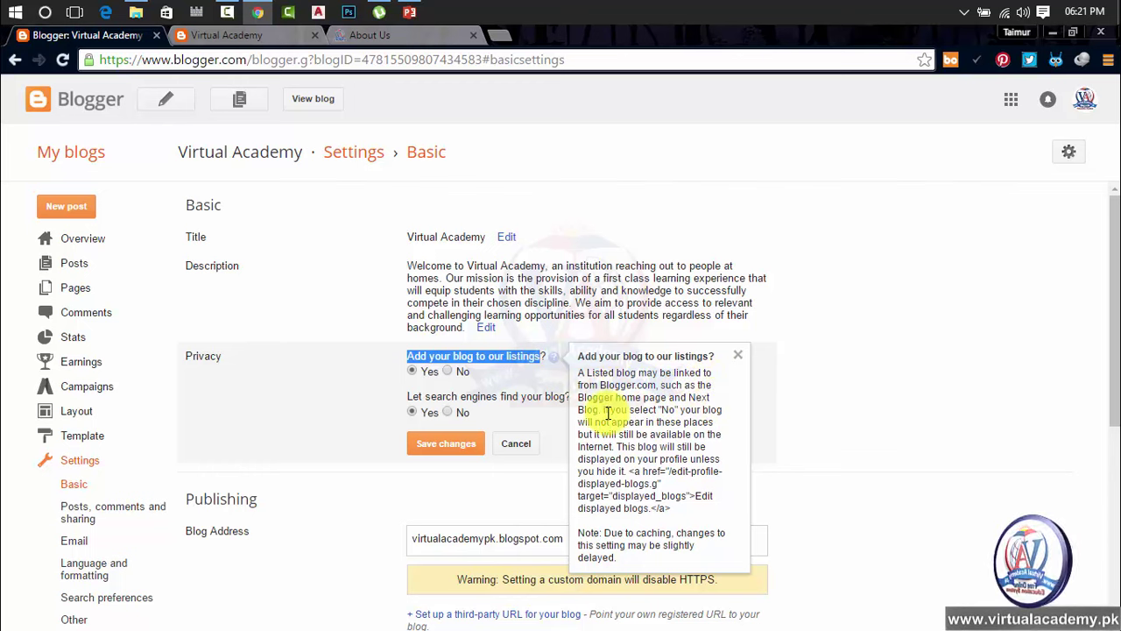
{"action": "left_click", "coordinate": [854, 440]}
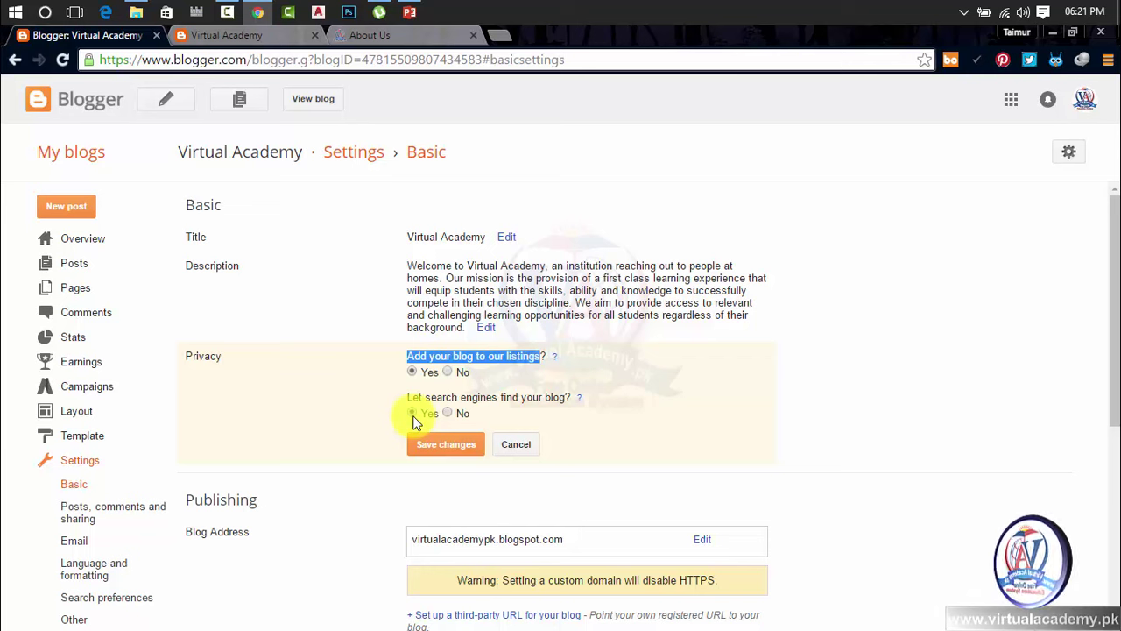
Go to Google in a new tab, search for yahoo and visit the Yahoo homepage
{"action": "left_click", "coordinate": [498, 35]}
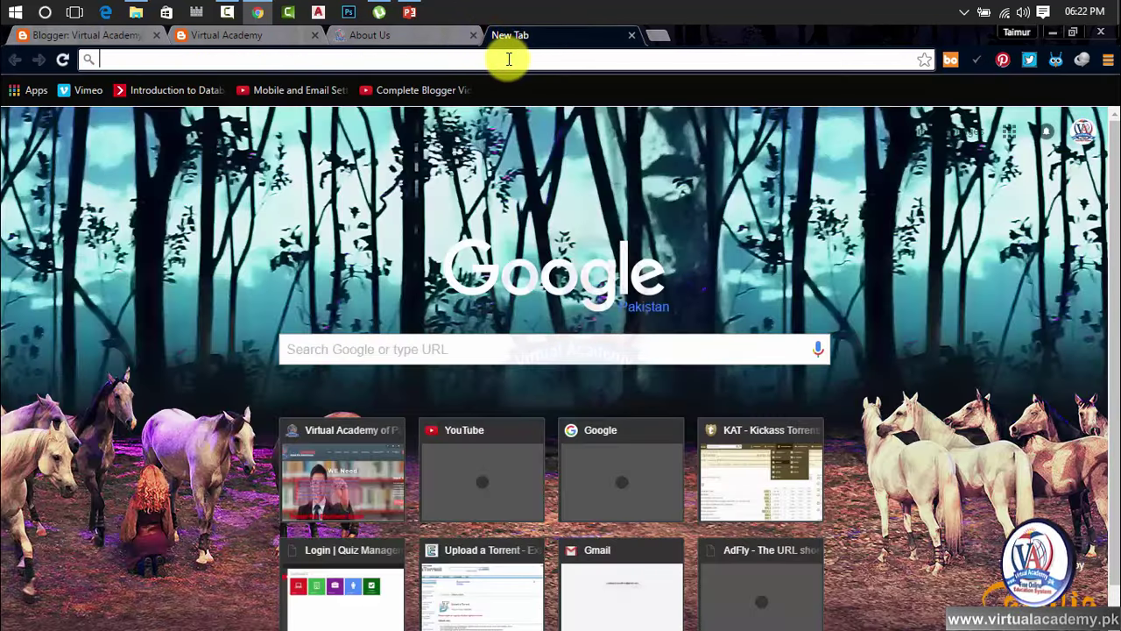
{"action": "type", "text": "google."}
{"action": "key", "text": "Return"}
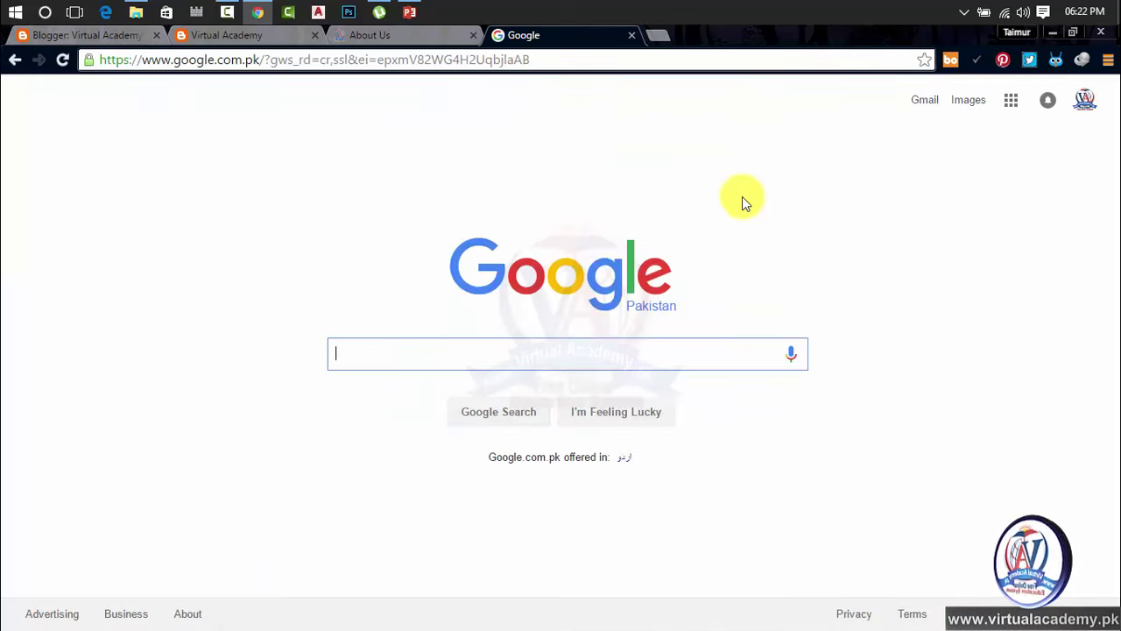
{"action": "left_click", "coordinate": [659, 66]}
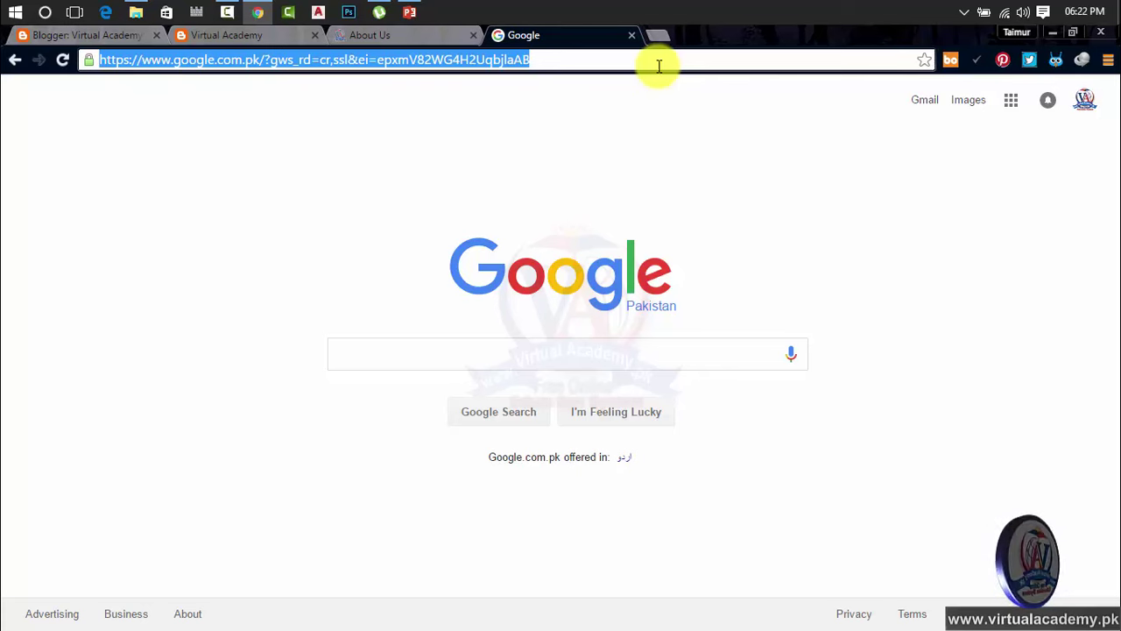
{"action": "type", "text": "yahoo"}
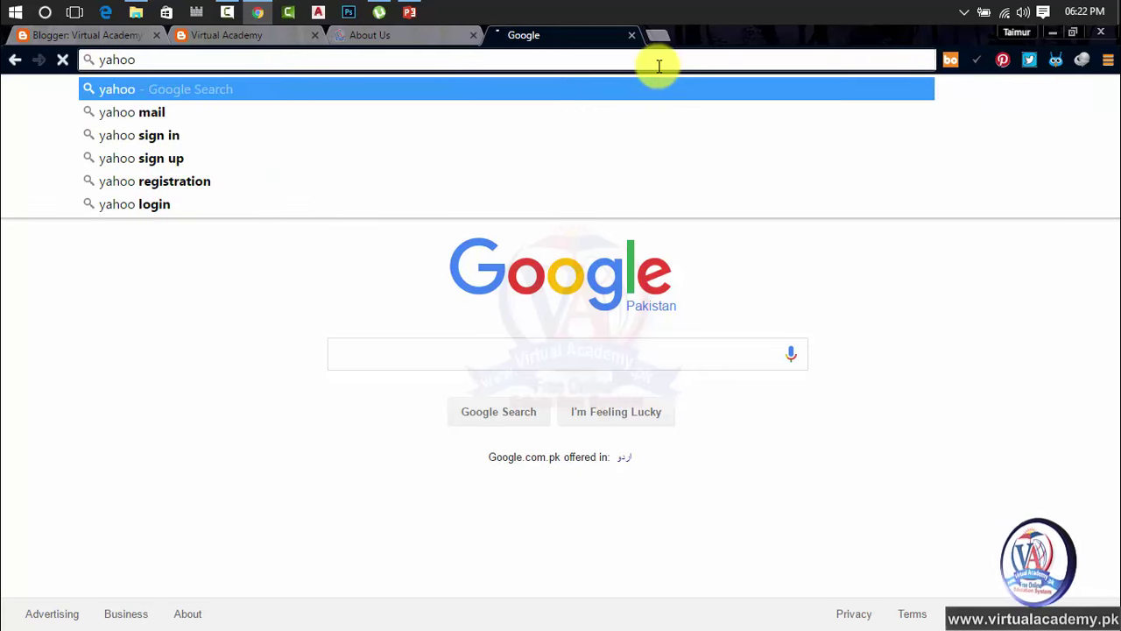
{"action": "key", "text": "Return"}
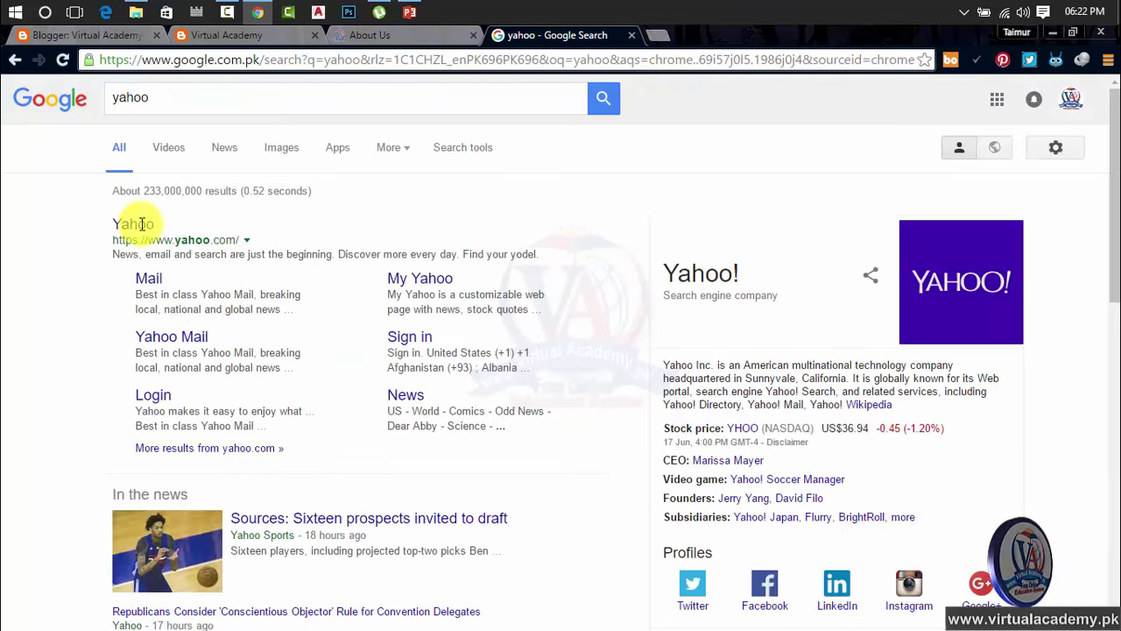
{"action": "left_click", "coordinate": [131, 223]}
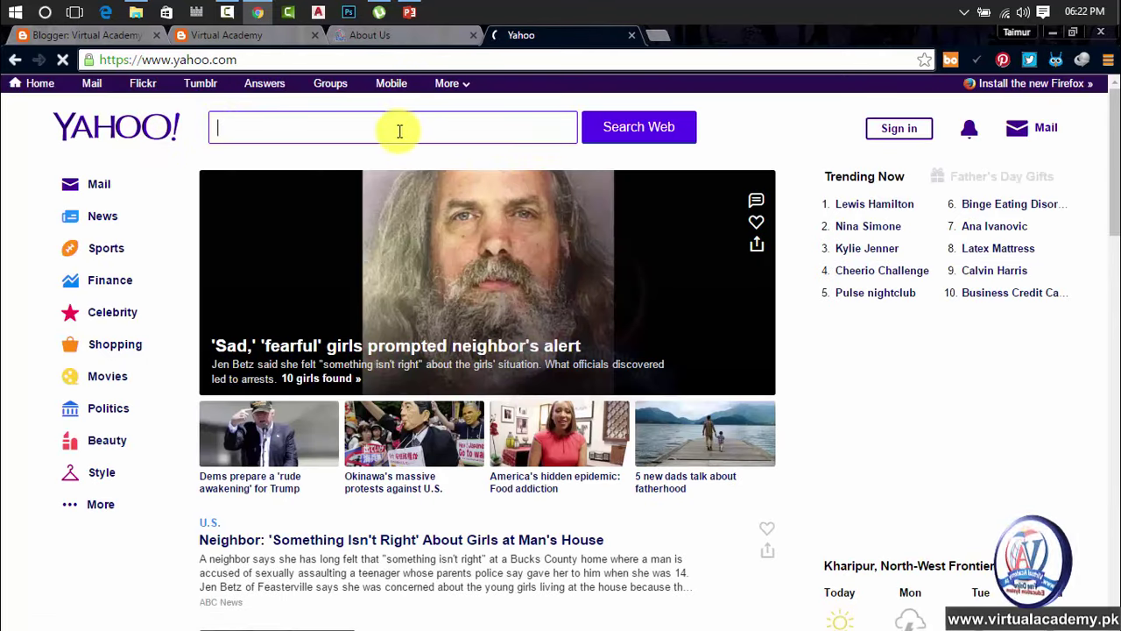
Search Google for microsoft, then bing, and visit the Bing homepage
{"action": "left_click", "coordinate": [618, 57]}
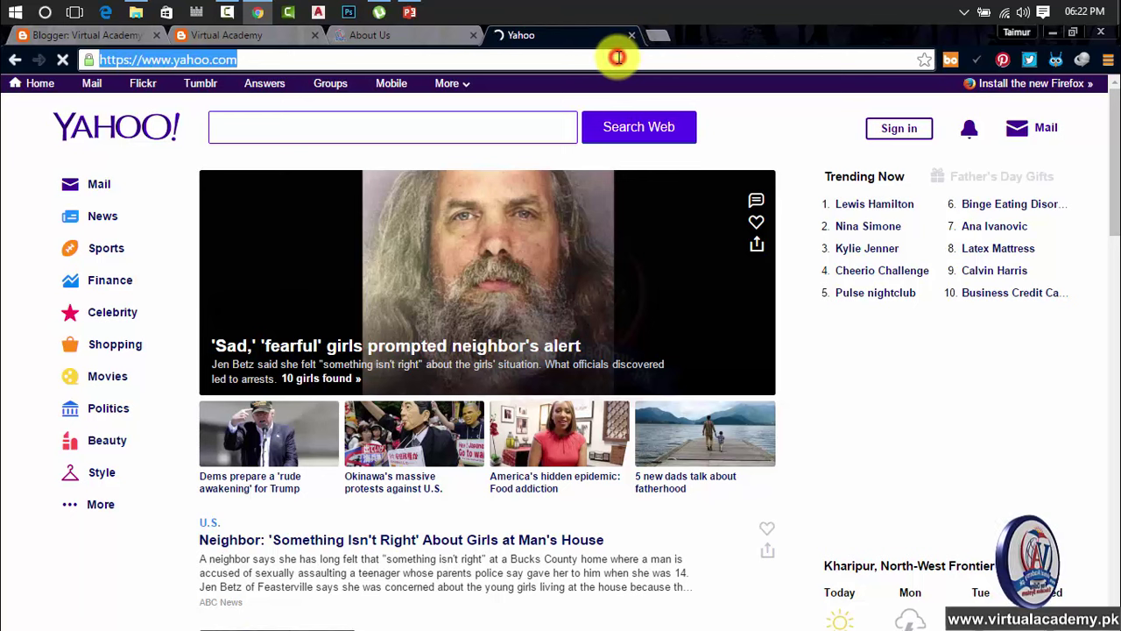
{"action": "type", "text": "mic"}
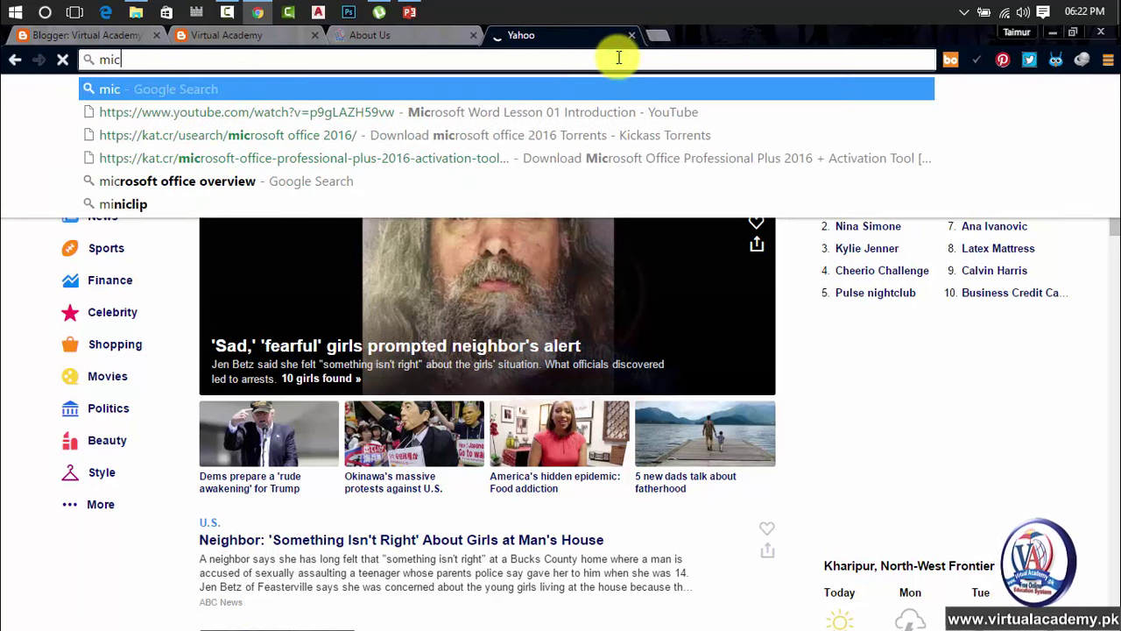
{"action": "type", "text": "rosoft"}
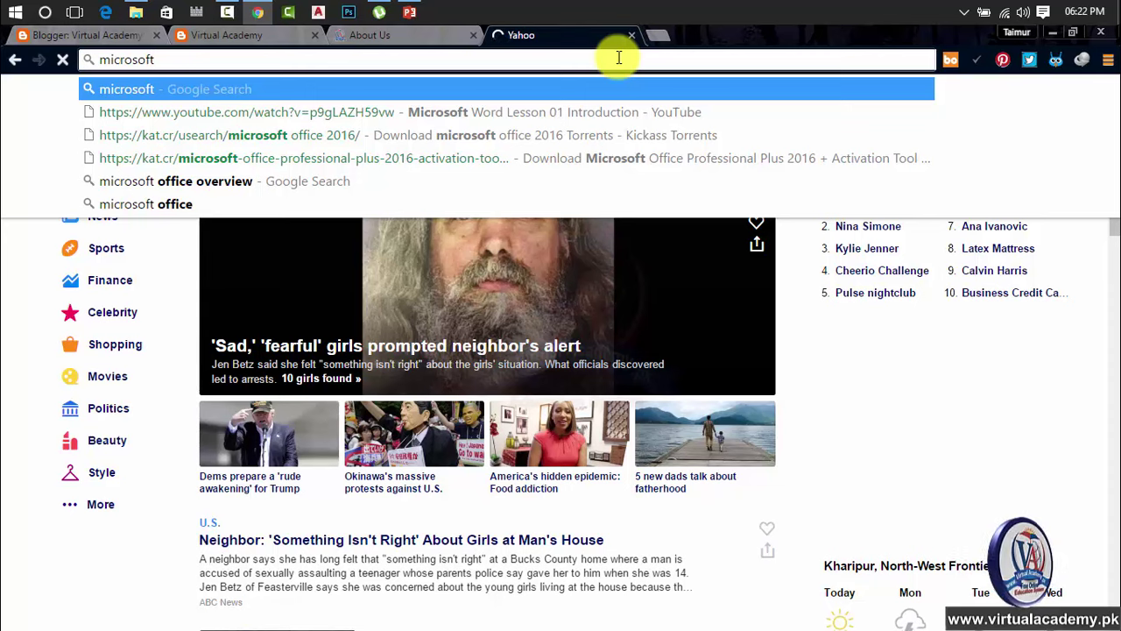
{"action": "key", "text": "Return"}
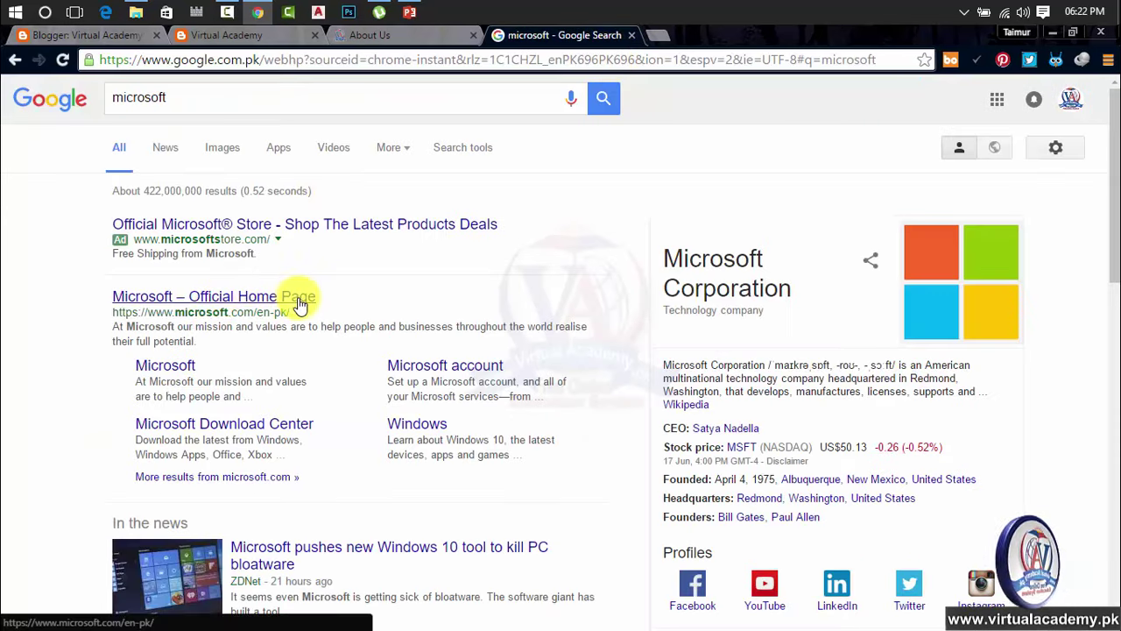
{"action": "scroll", "coordinate": [251, 368], "scroll_direction": "down", "scroll_amount": 4}
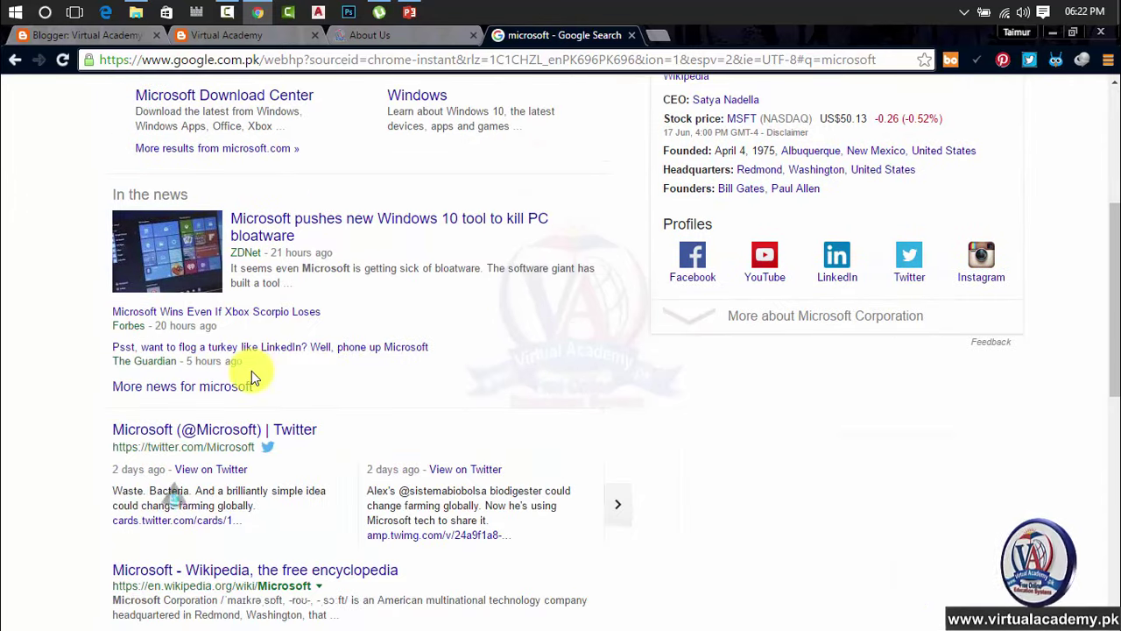
{"action": "scroll", "coordinate": [251, 370], "scroll_direction": "up", "scroll_amount": 4}
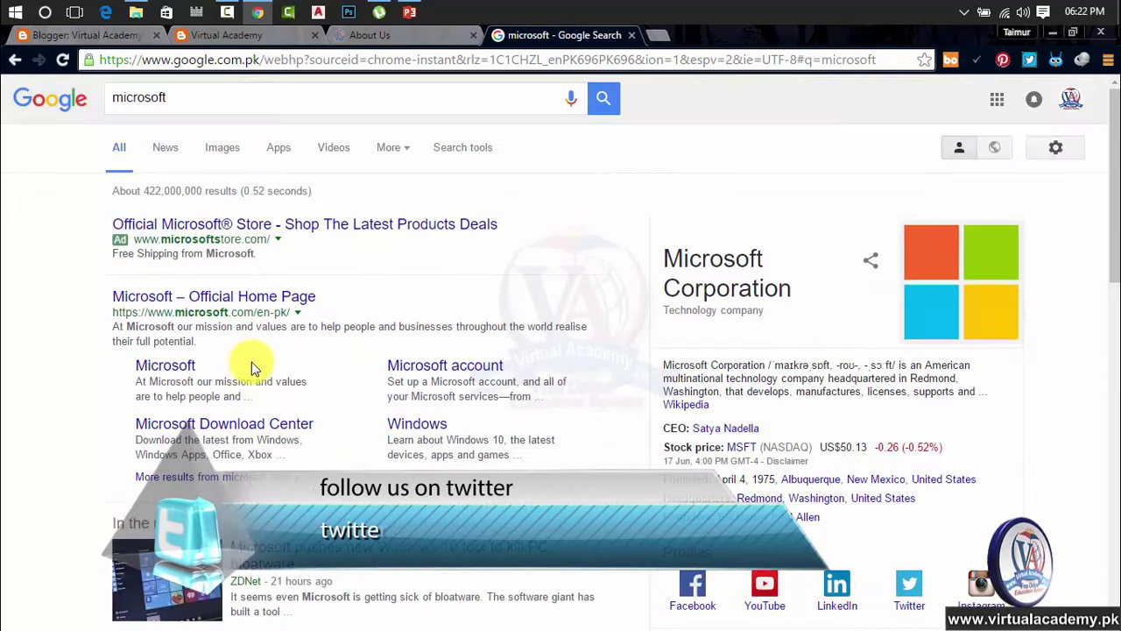
{"action": "left_click_drag", "start_coordinate": [353, 98], "coordinate": [105, 99]}
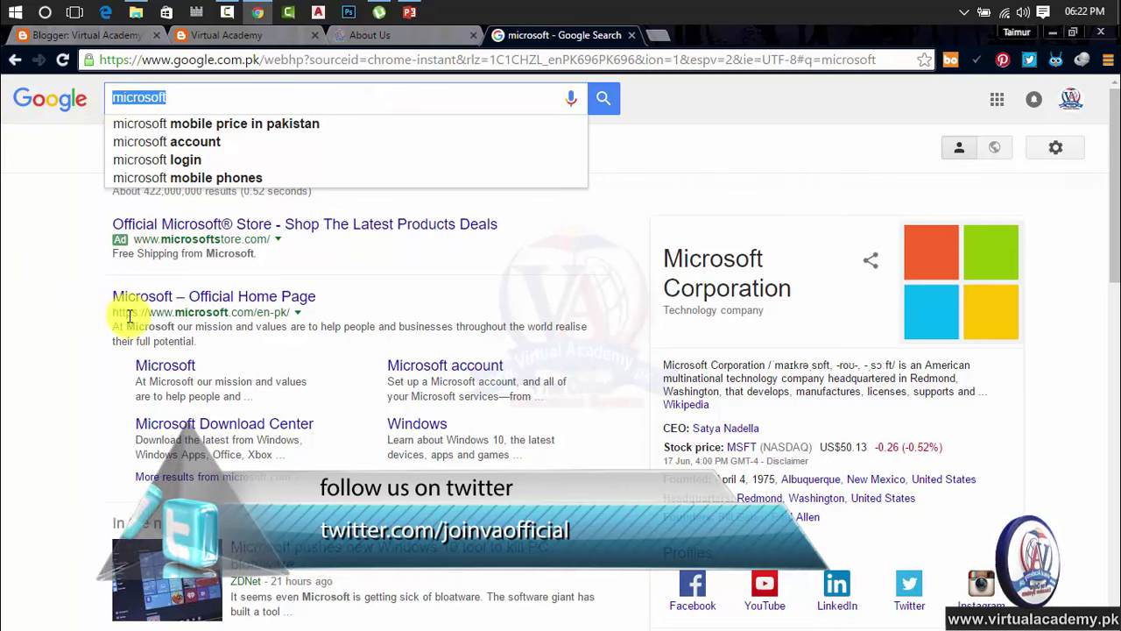
{"action": "type", "text": "bing"}
{"action": "key", "text": "Return"}
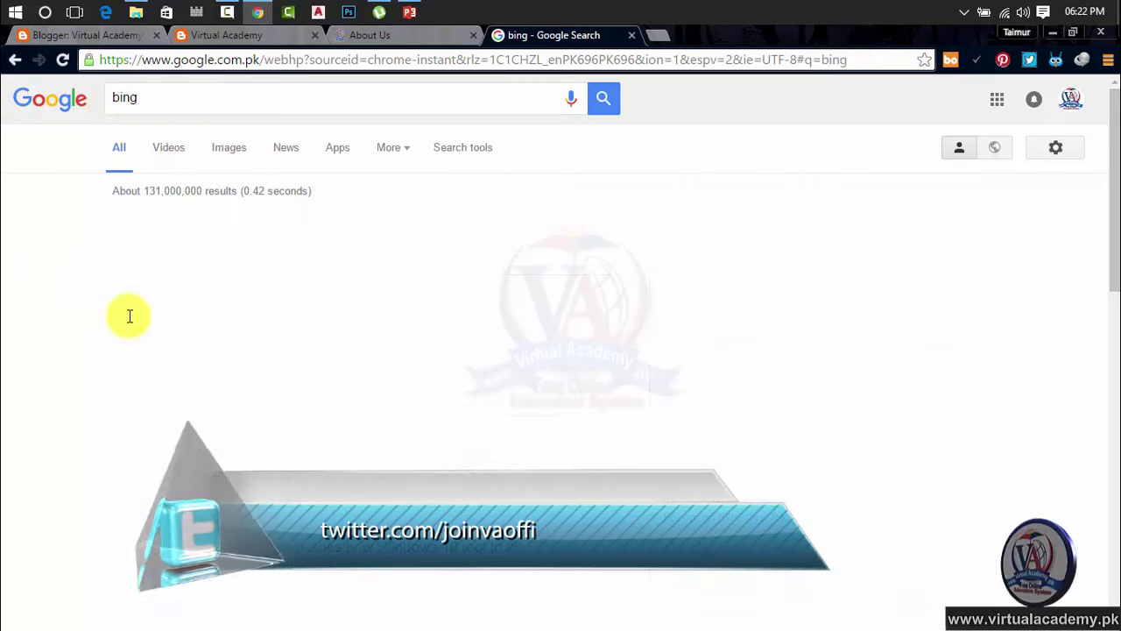
{"action": "left_click", "coordinate": [127, 224]}
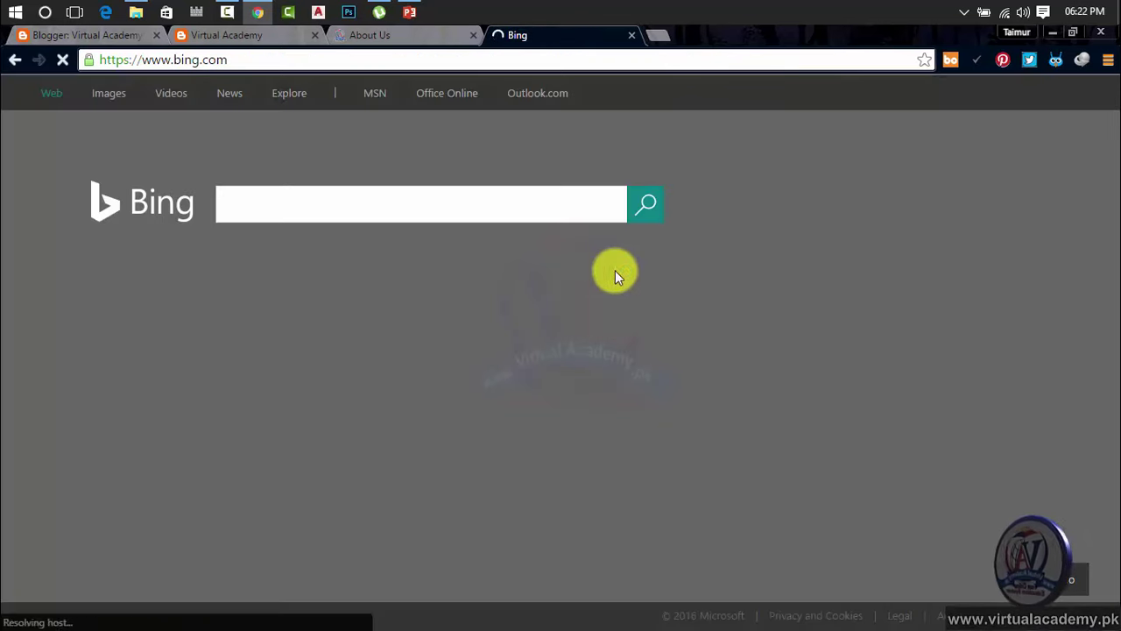
Visit MSN from Bing, then close the MSN and Bing tabs
{"action": "left_click", "coordinate": [296, 205]}
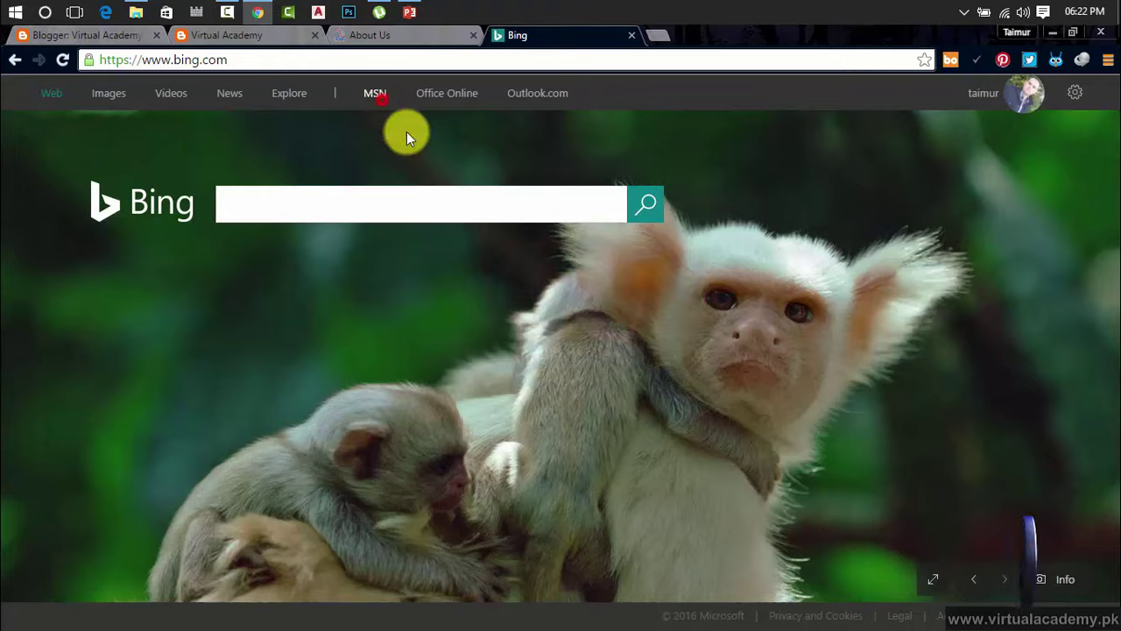
{"action": "left_click", "coordinate": [377, 95]}
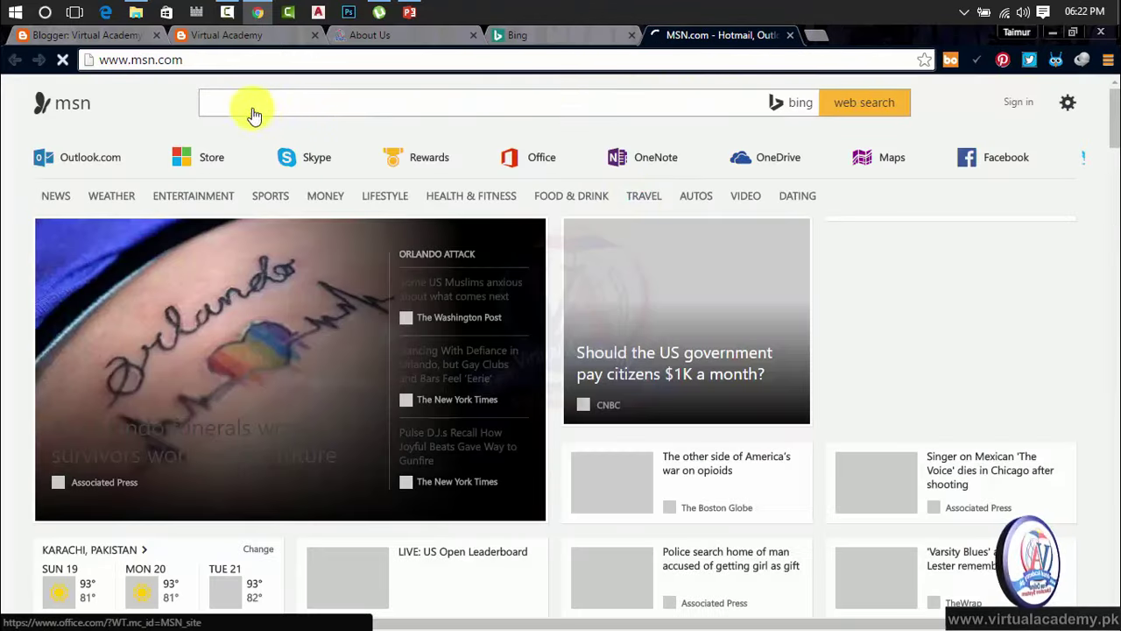
{"action": "left_click", "coordinate": [789, 35]}
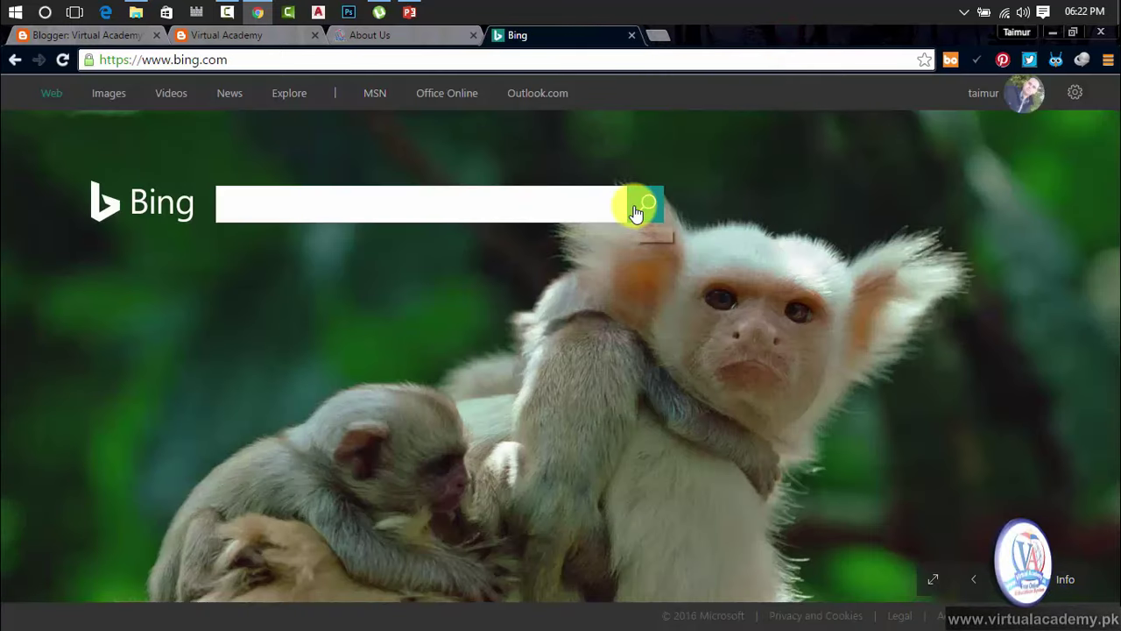
{"action": "left_click", "coordinate": [632, 35]}
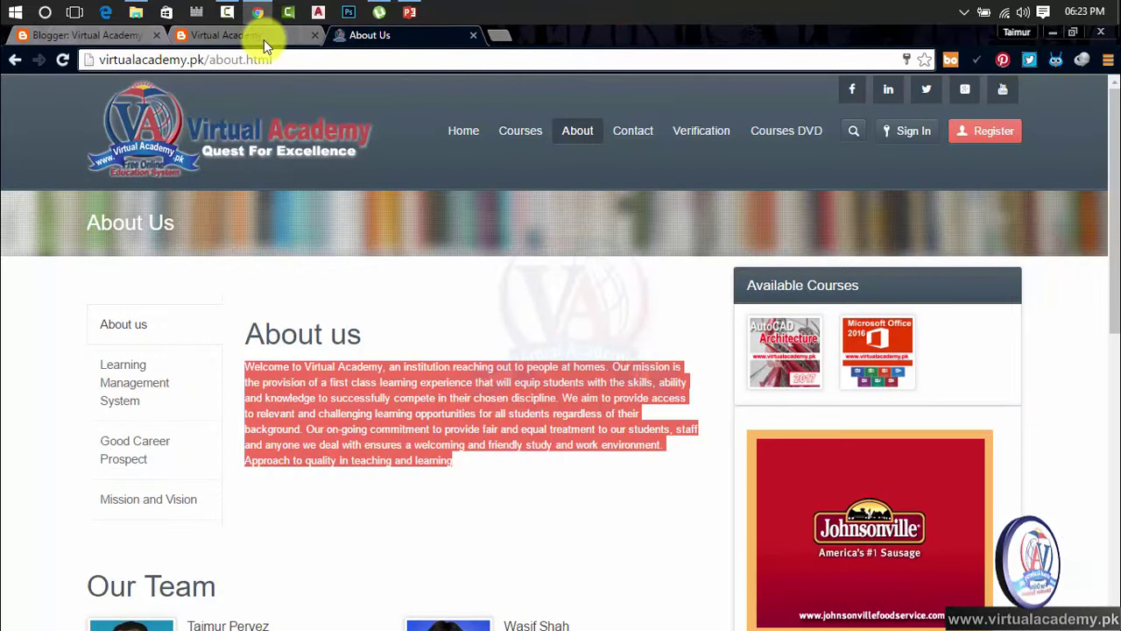
{"action": "left_click", "coordinate": [263, 36]}
Save Privacy with both options Yes: listed on Blogger and visible to search engines
{"action": "left_click", "coordinate": [103, 36]}
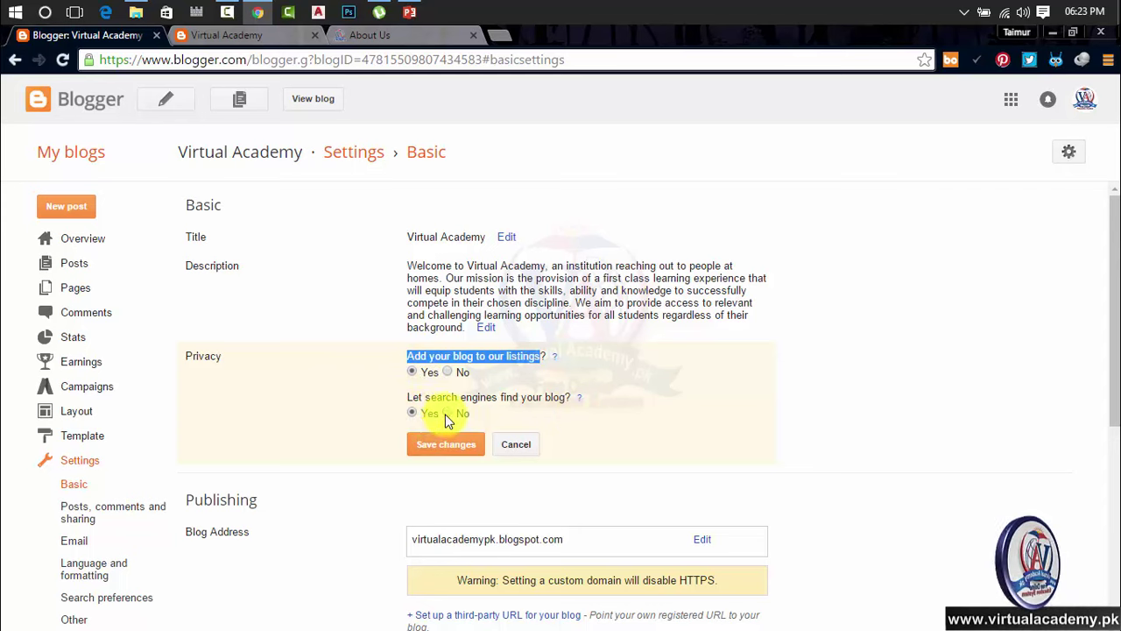
{"action": "left_click", "coordinate": [638, 453]}
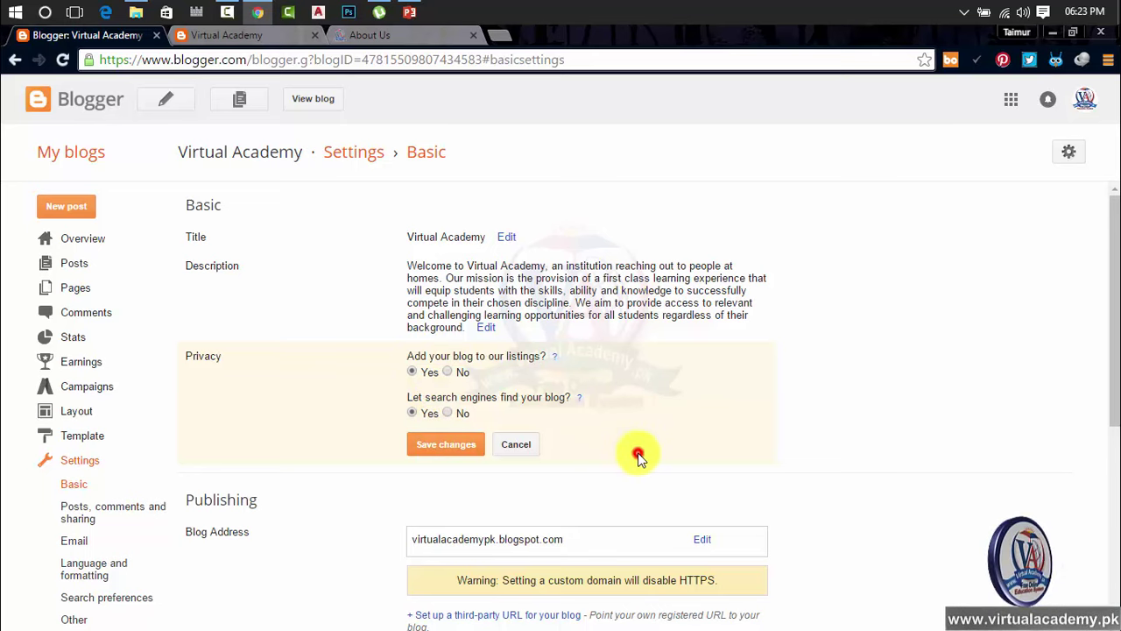
{"action": "left_click", "coordinate": [442, 447]}
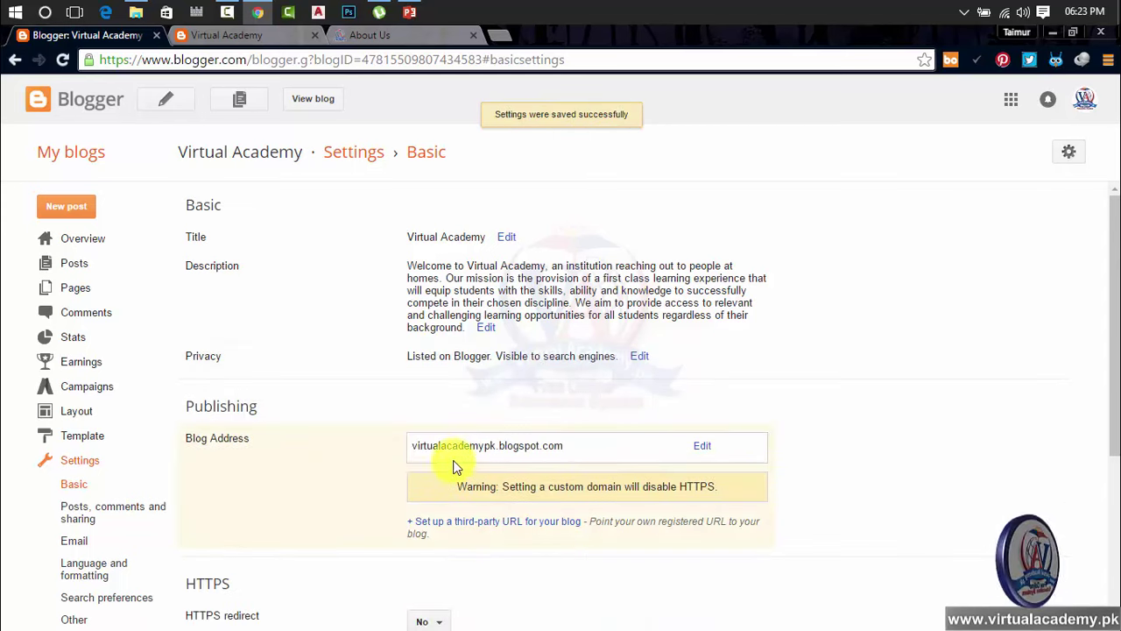
{"action": "scroll", "coordinate": [280, 408], "scroll_direction": "down", "scroll_amount": 1}
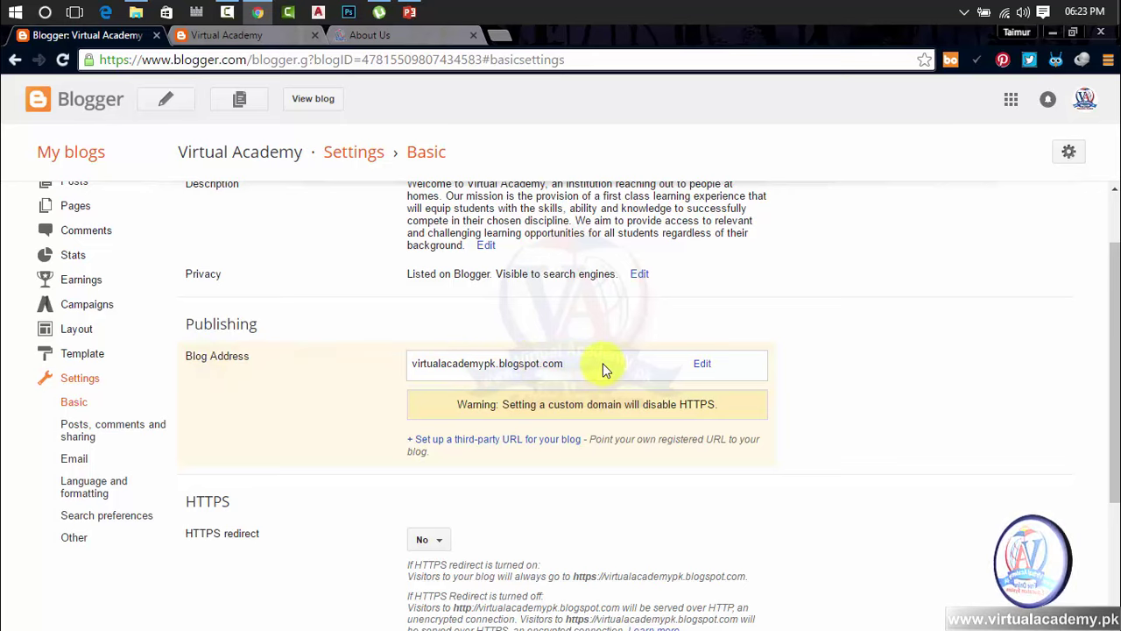
Save the blog address unchanged as virtualacademypk.blogspot.com
{"action": "left_click", "coordinate": [702, 365]}
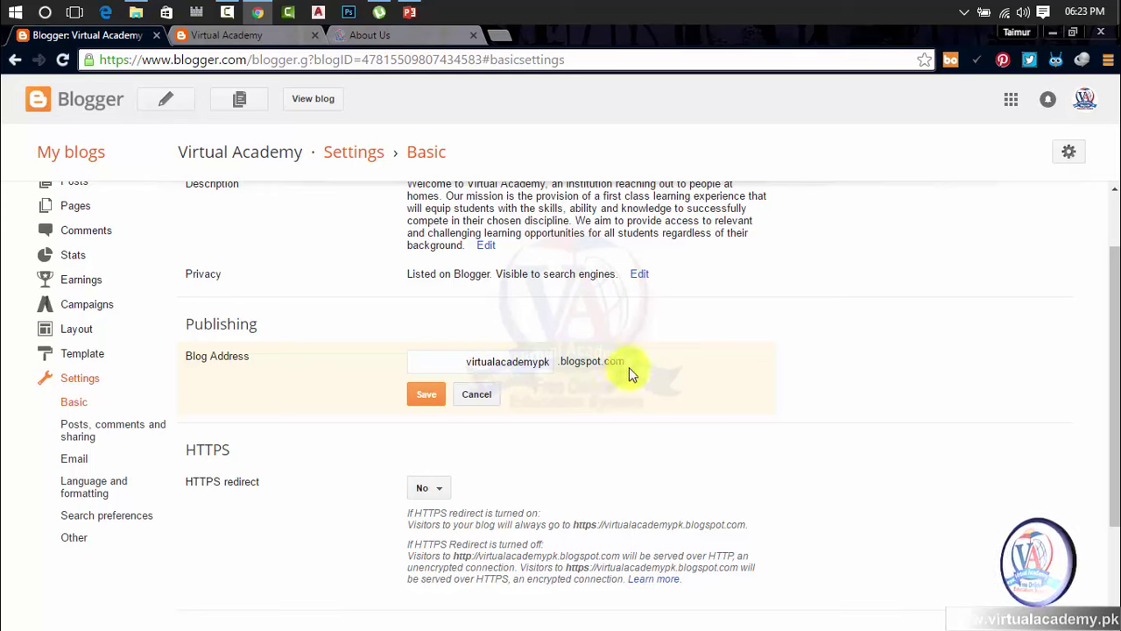
{"action": "left_click", "coordinate": [465, 363]}
{"action": "left_click_drag", "start_coordinate": [464, 362], "coordinate": [570, 358]}
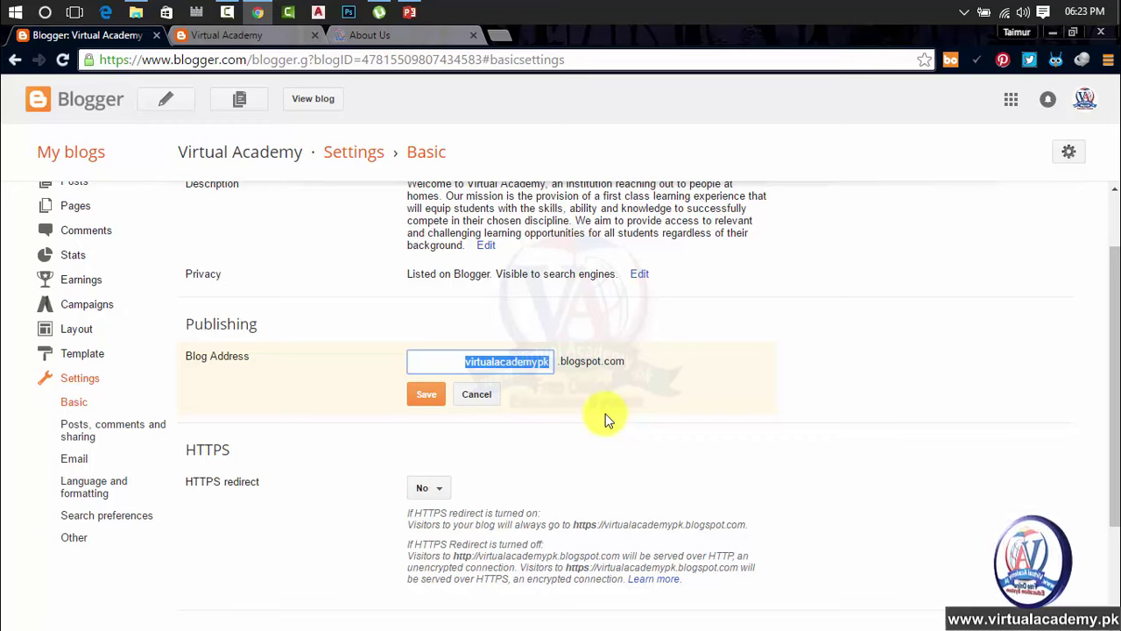
{"action": "left_click", "coordinate": [606, 414]}
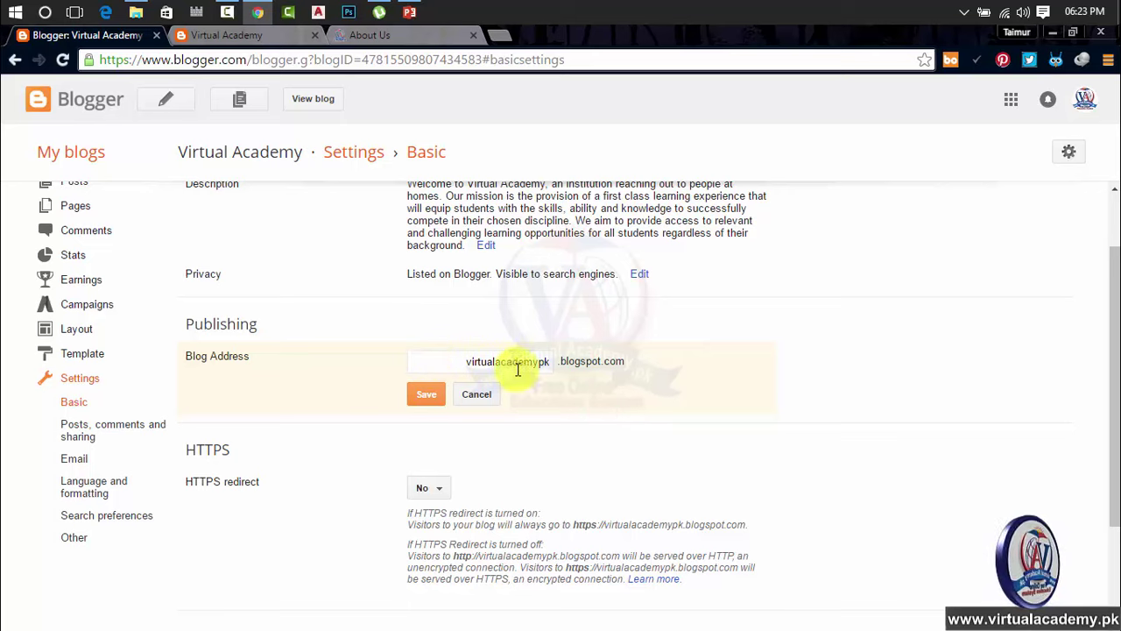
{"action": "left_click", "coordinate": [428, 399]}
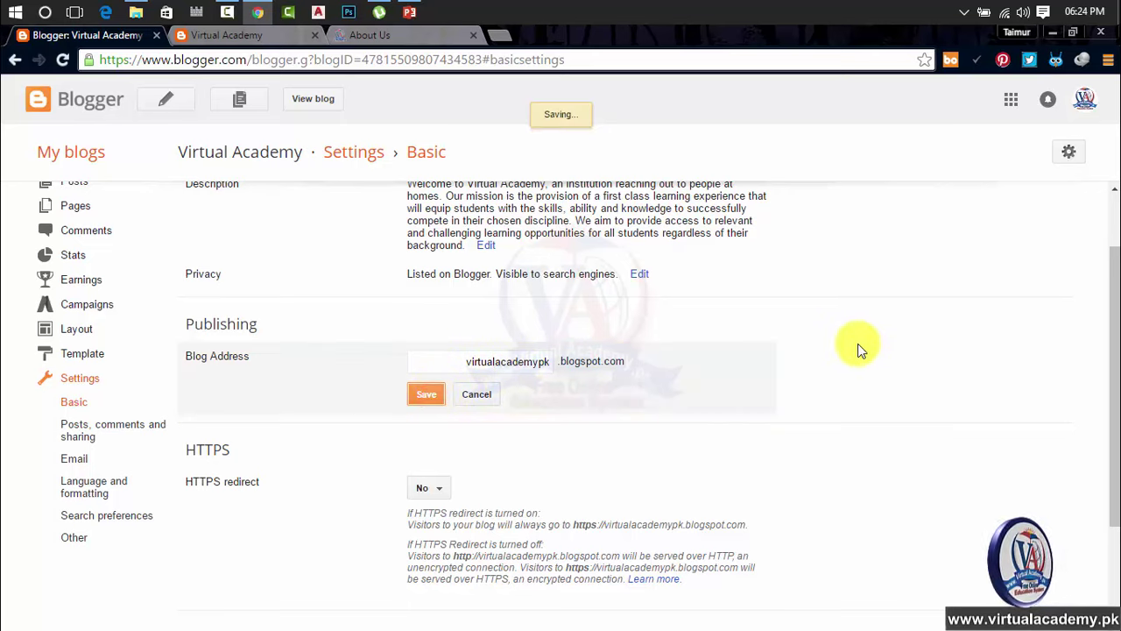
Scroll down past HTTPS redirect (No) to Permissions, showing one Admin author and Public readers
{"action": "scroll", "coordinate": [827, 360], "scroll_direction": "down", "scroll_amount": 3}
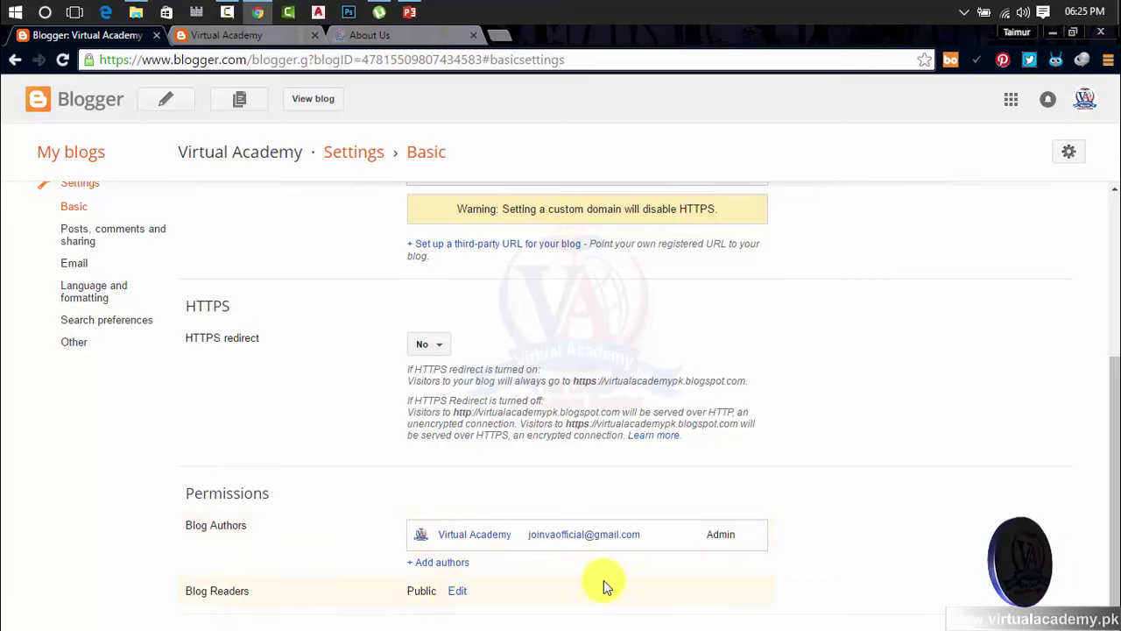
Invite a new co-author by entering their e-mail address, leaving one open invitation, then start a blank tab
{"action": "left_click", "coordinate": [437, 565]}
{"action": "scroll", "coordinate": [579, 586], "scroll_direction": "down", "scroll_amount": 2}
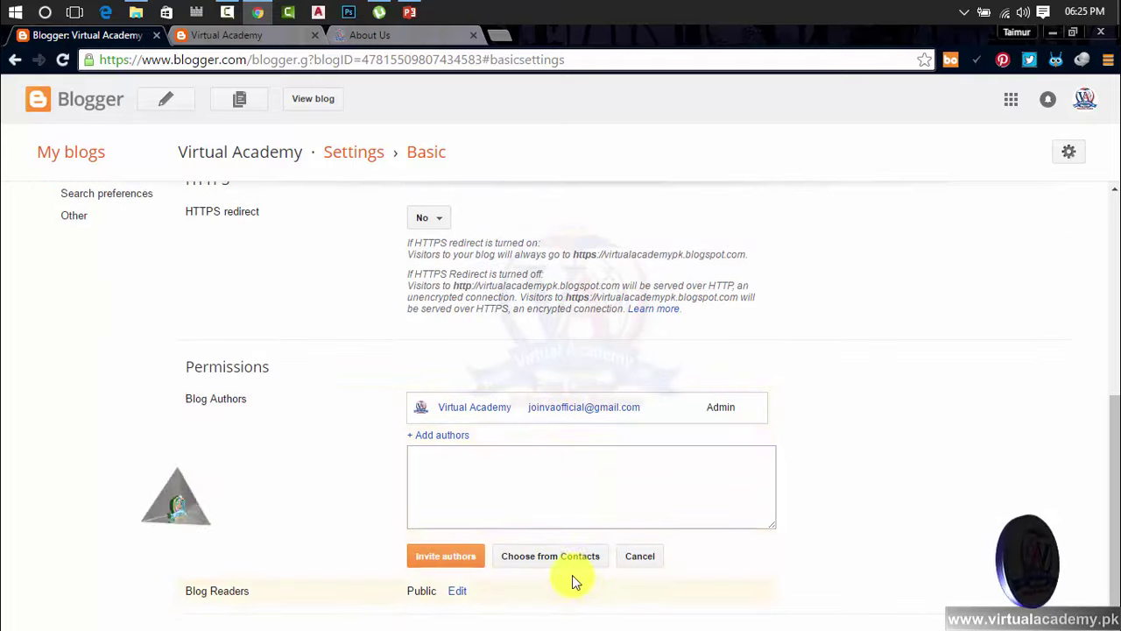
{"action": "left_click", "coordinate": [443, 466]}
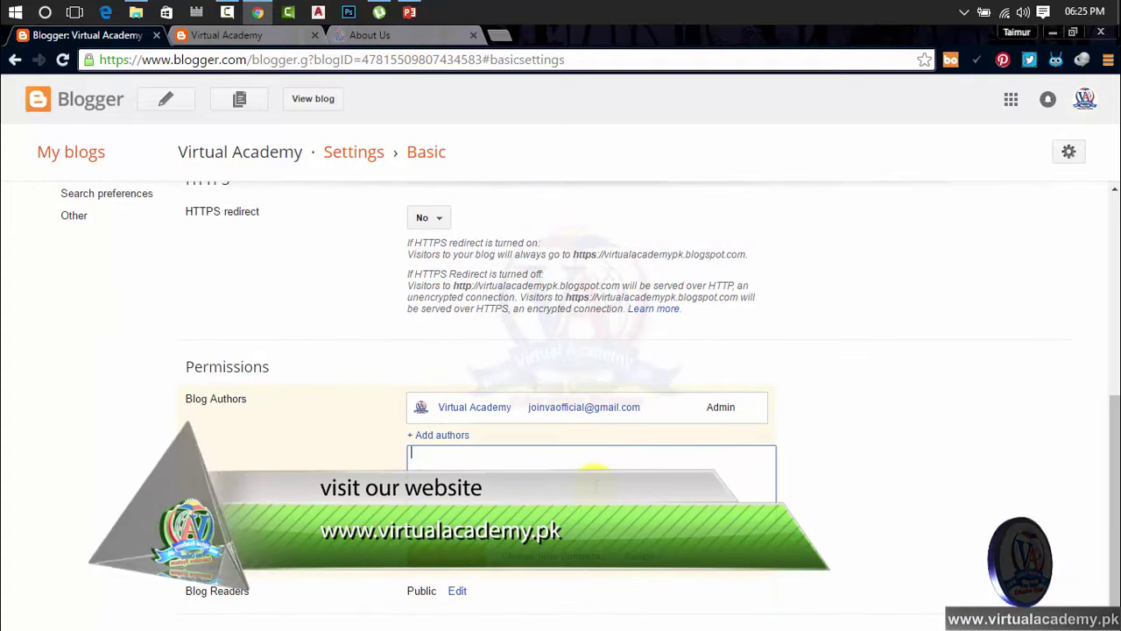
{"action": "type", "text": "Samee"}
{"action": "key", "text": "BackSpace"}
{"action": "key", "text": "BackSpace"}
{"action": "key", "text": "BackSpace"}
{"action": "key", "text": "BackSpace"}
{"action": "key", "text": "BackSpace"}
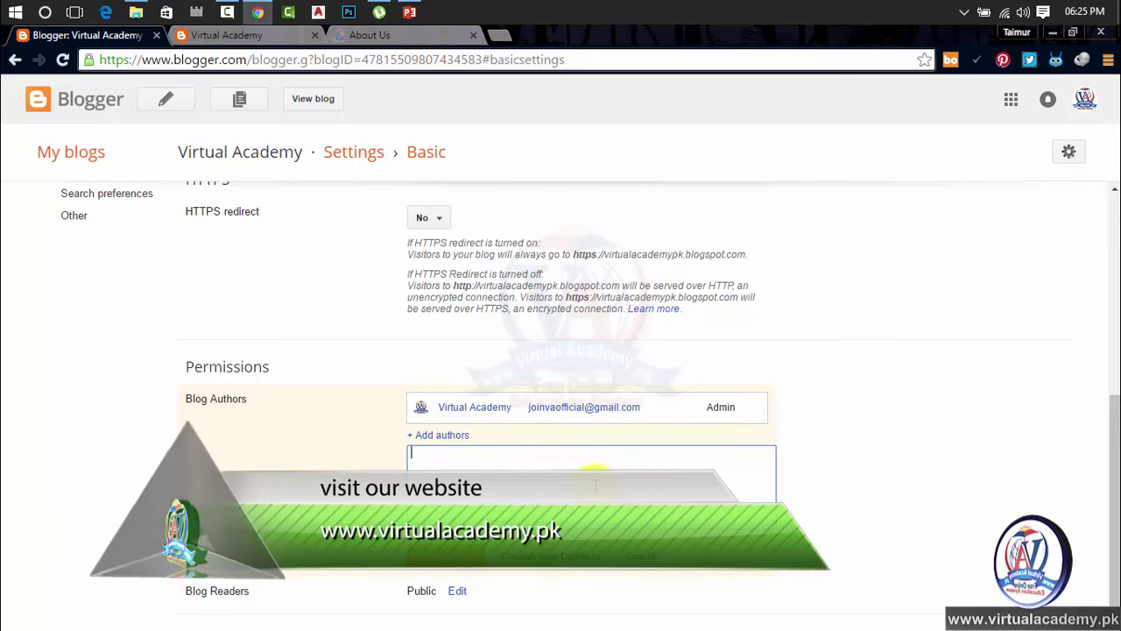
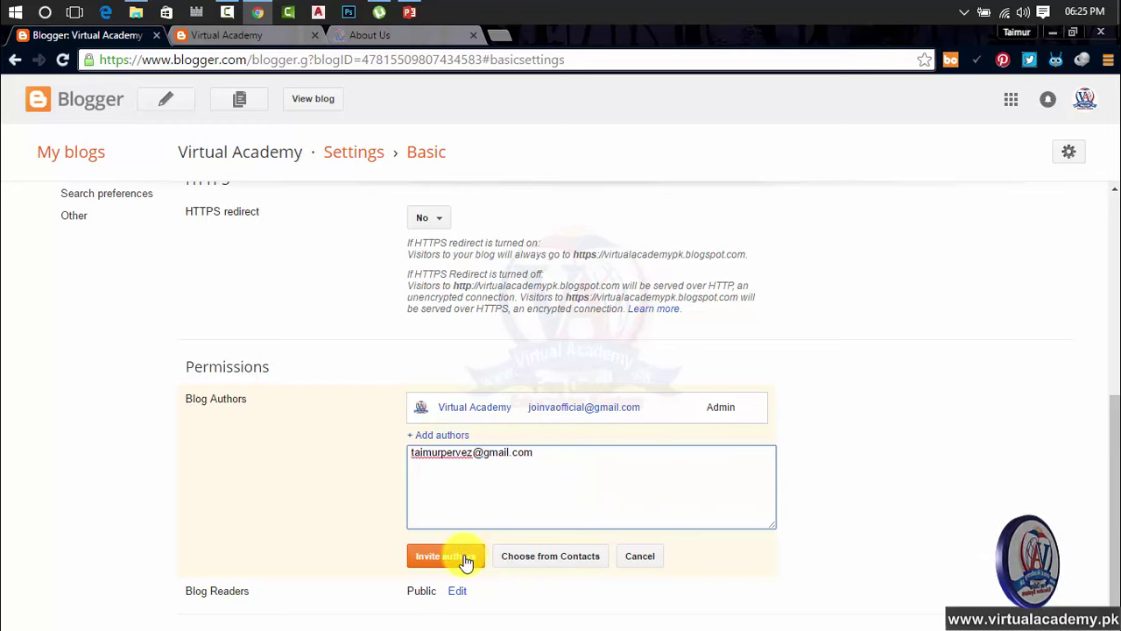
{"action": "left_click", "coordinate": [464, 561]}
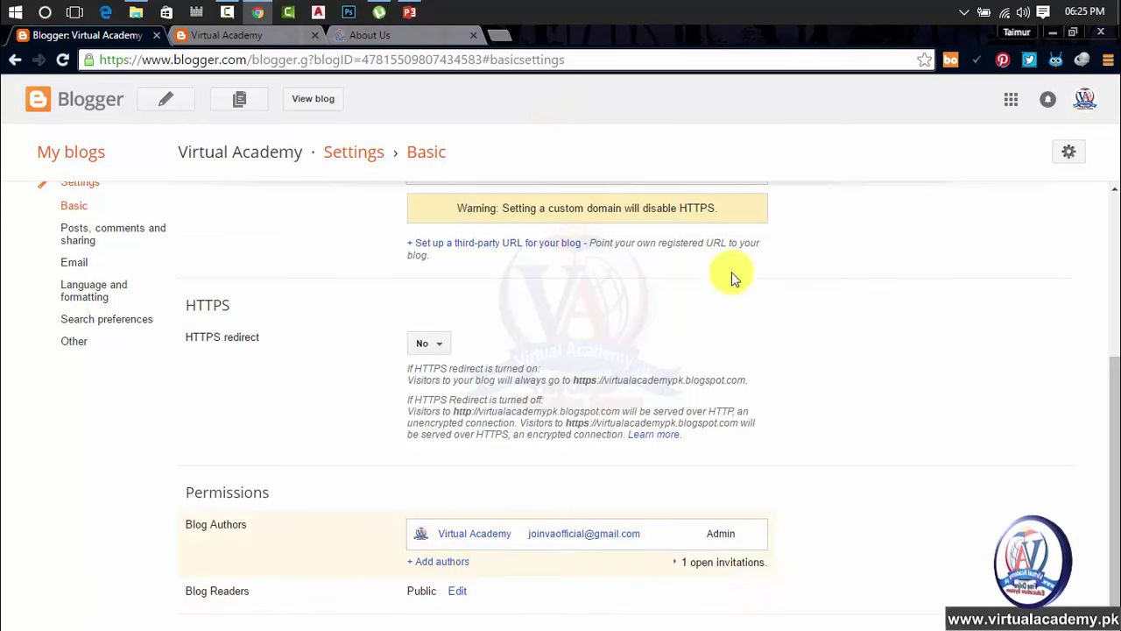
{"action": "left_click", "coordinate": [497, 35]}
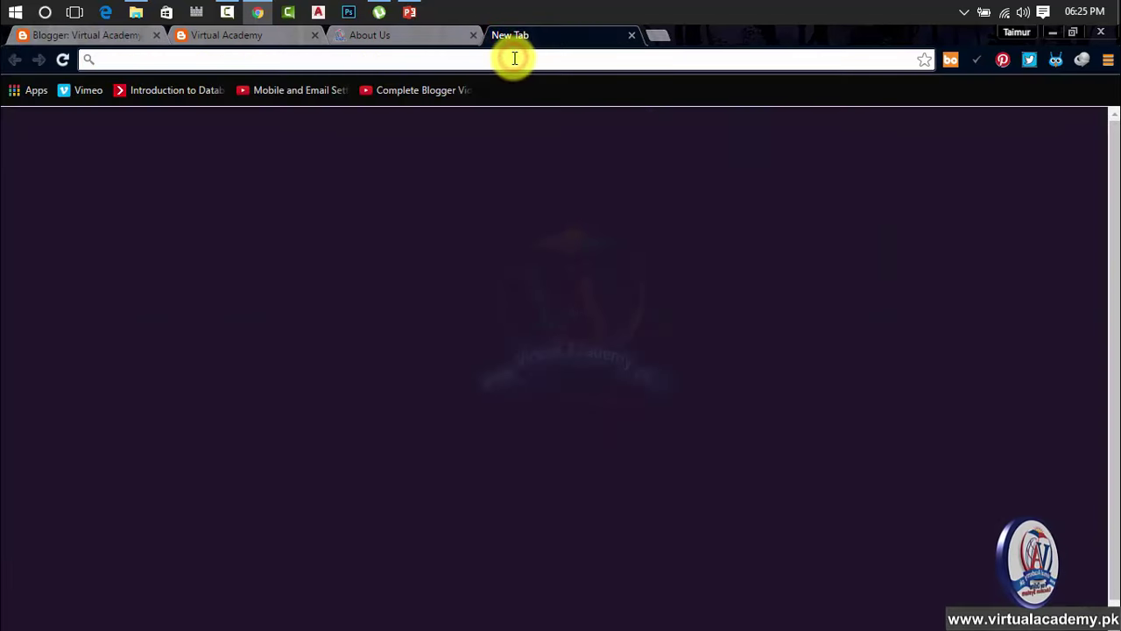
{"action": "type", "text": "gmail.com"}
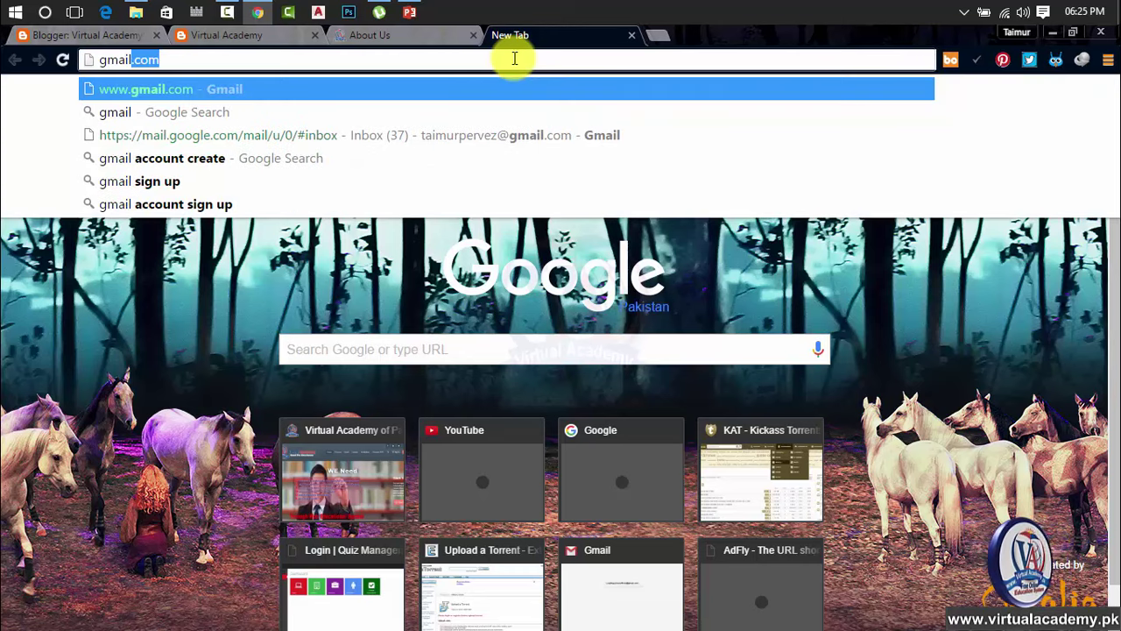
{"action": "left_click", "coordinate": [105, 11]}
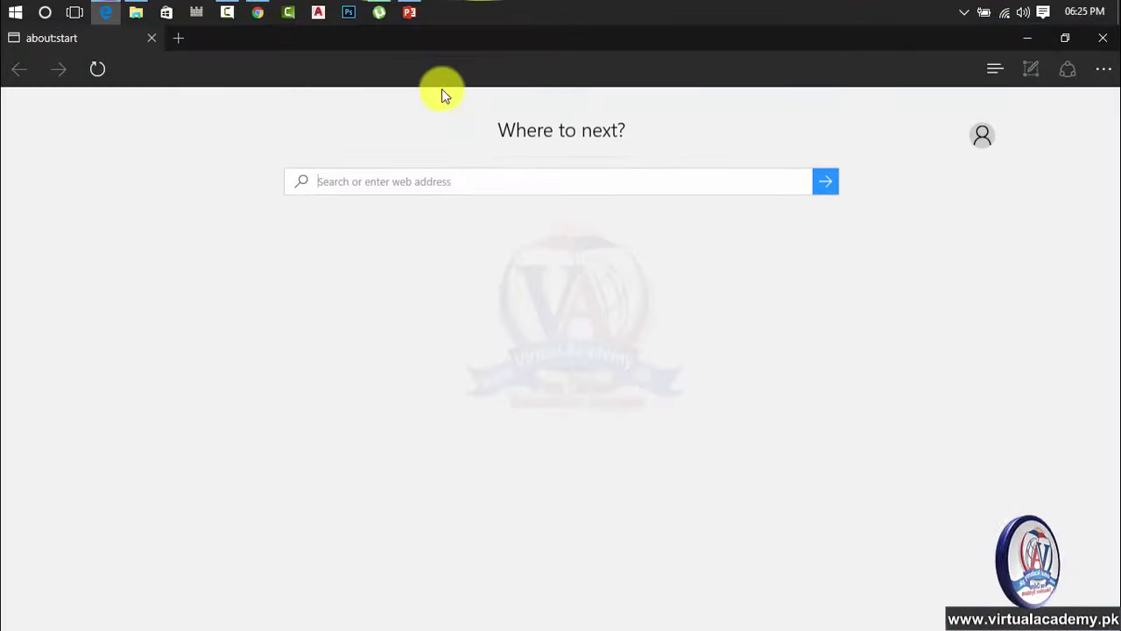
{"action": "left_click", "coordinate": [425, 68]}
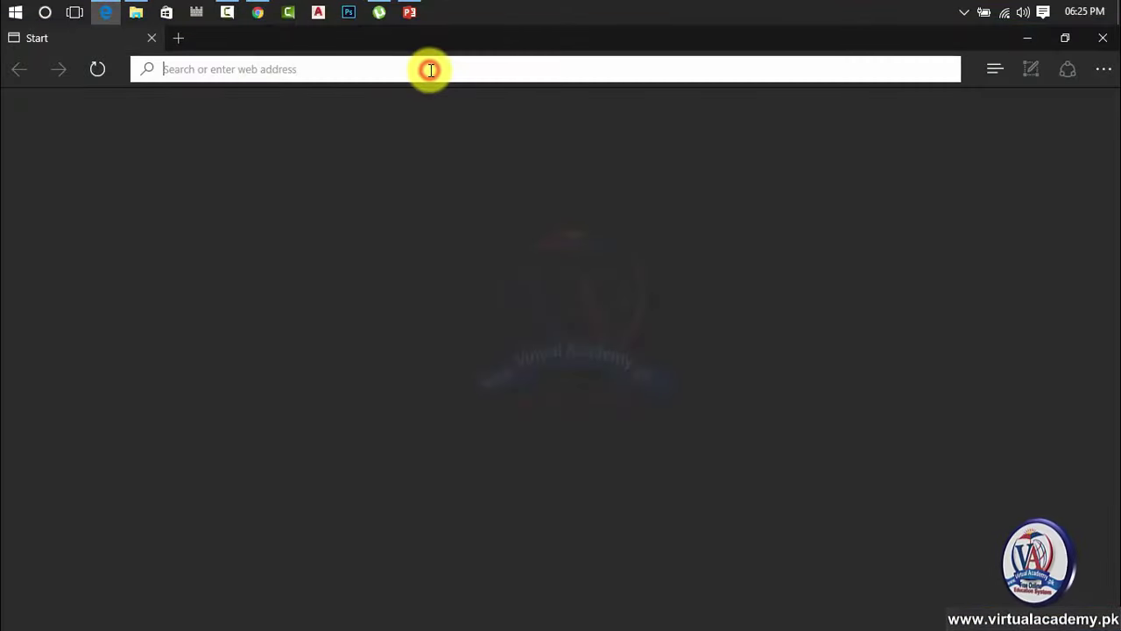
{"action": "type", "text": "gmail"}
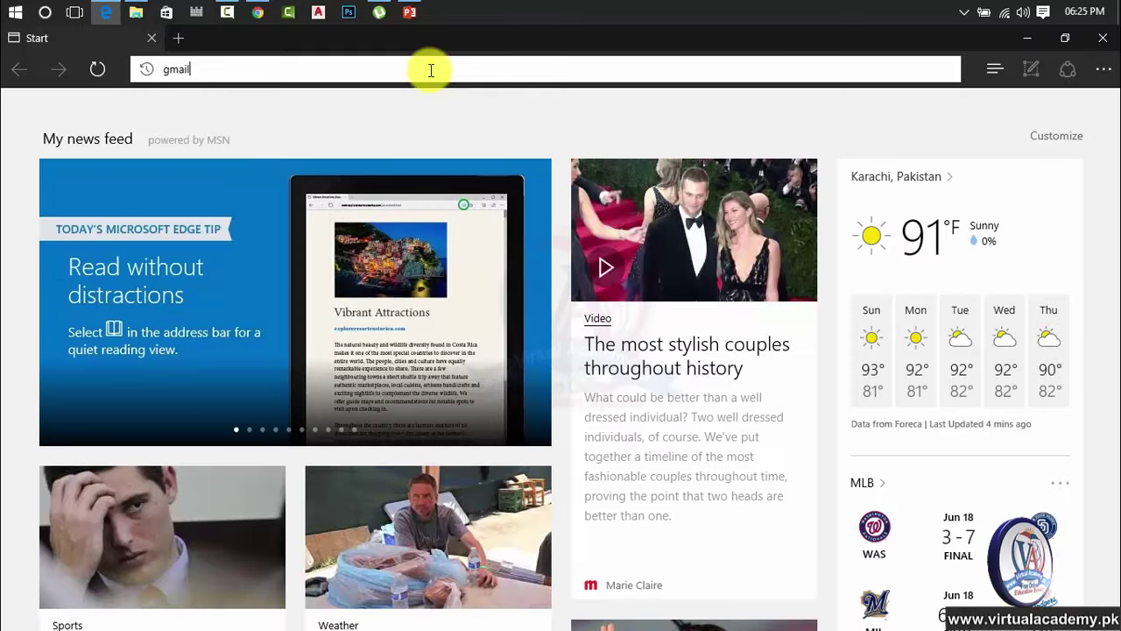
{"action": "key", "text": "Return"}
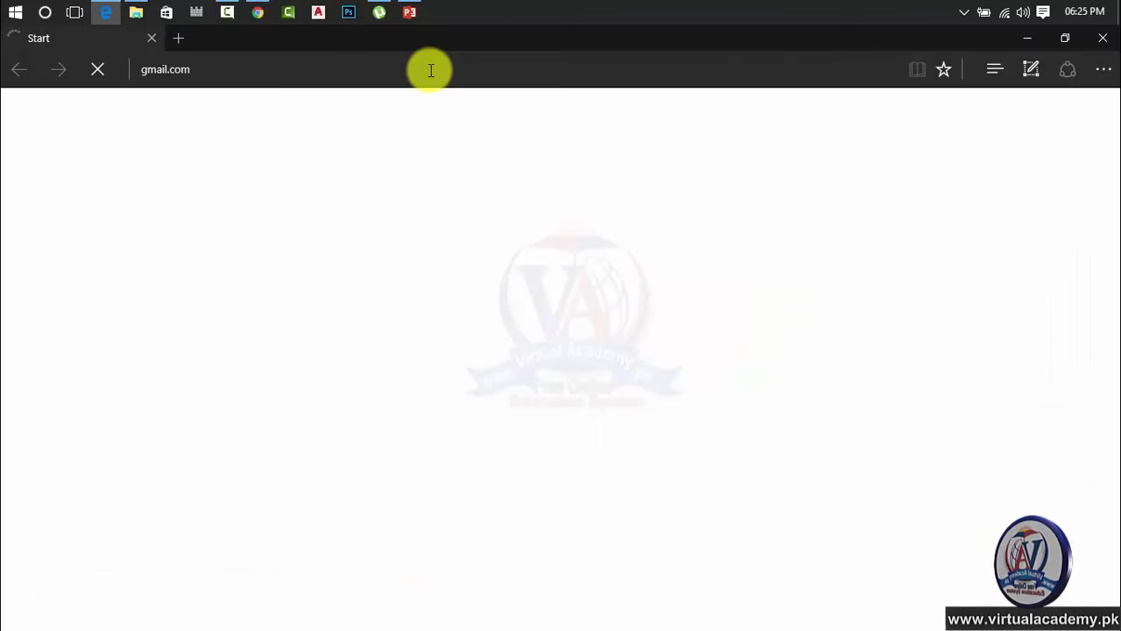
{"action": "left_click", "coordinate": [261, 70]}
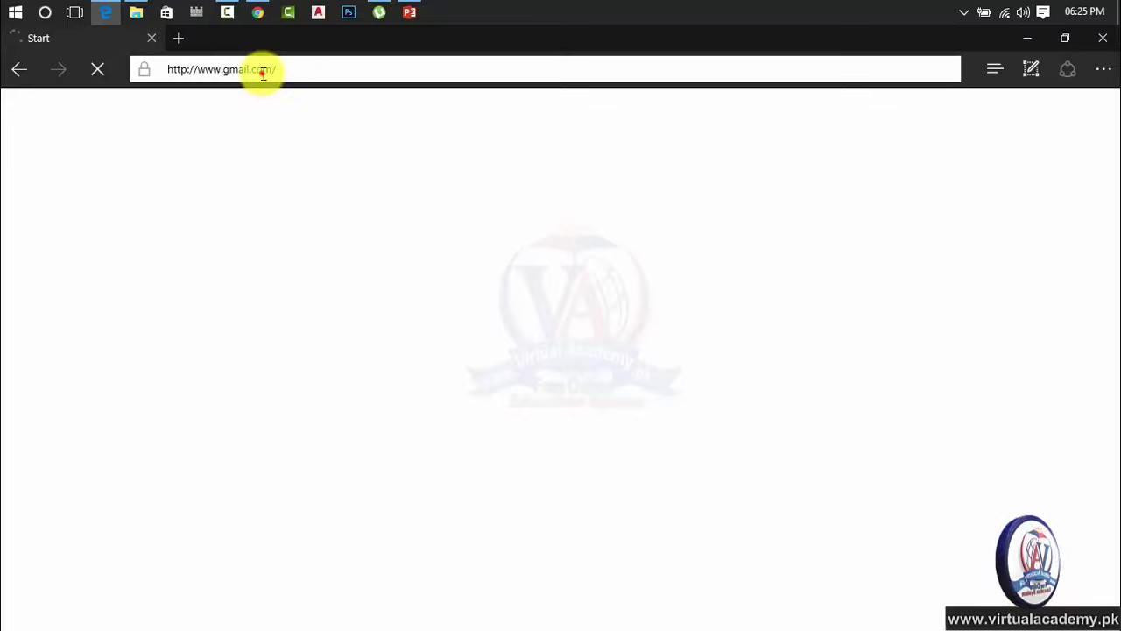
Add a different Google account and enter the invited author's email address
{"action": "left_click", "coordinate": [268, 257]}
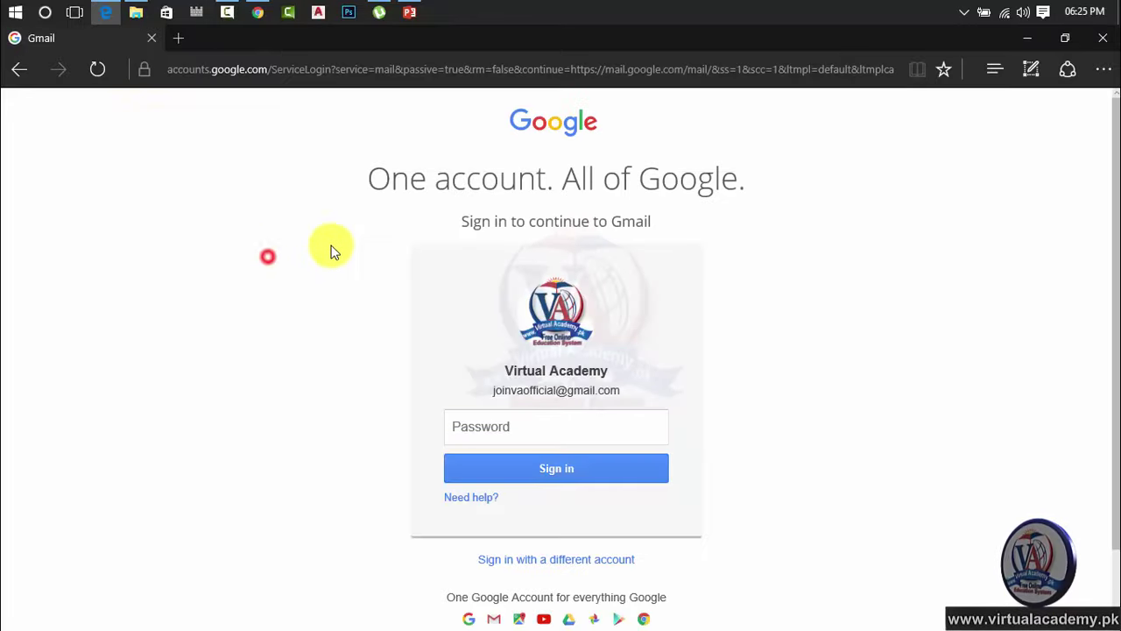
{"action": "left_click", "coordinate": [538, 559]}
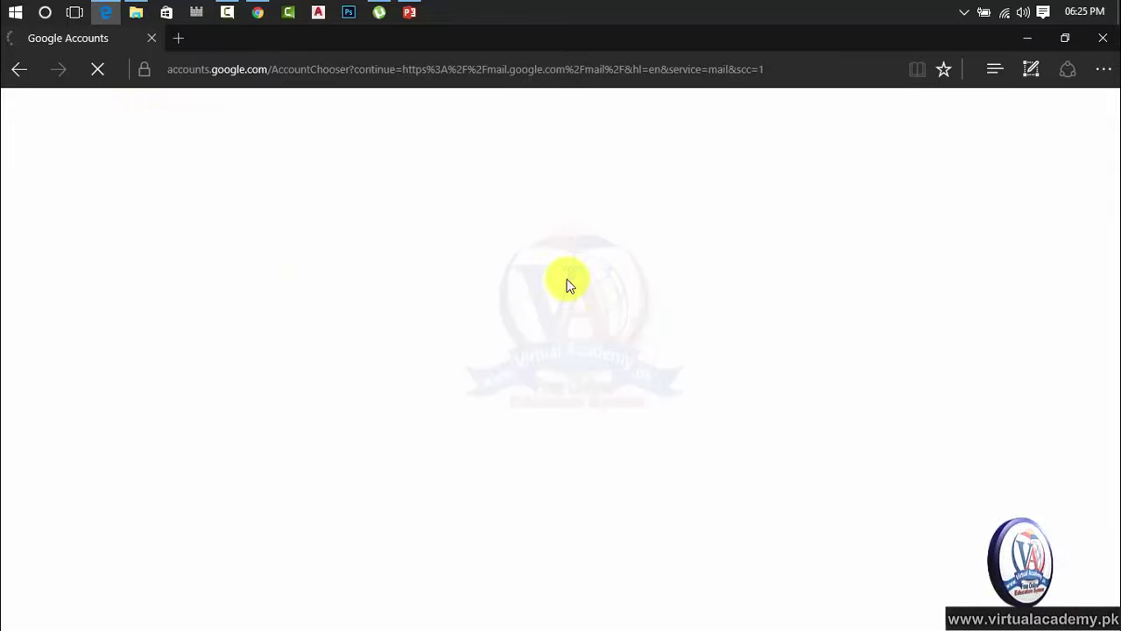
{"action": "left_click", "coordinate": [489, 287]}
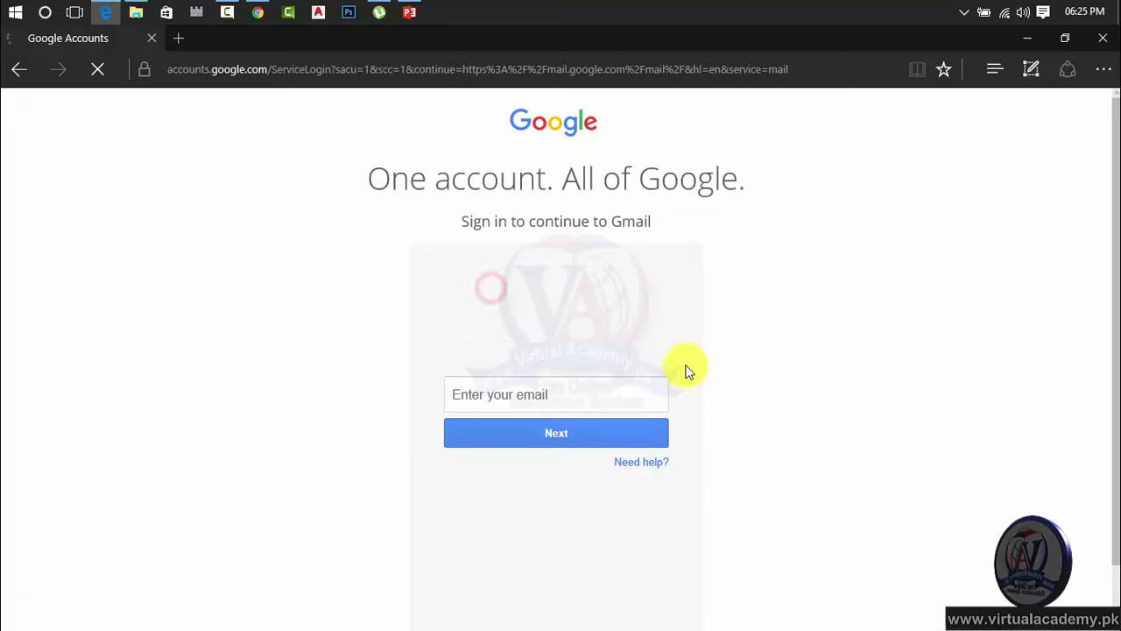
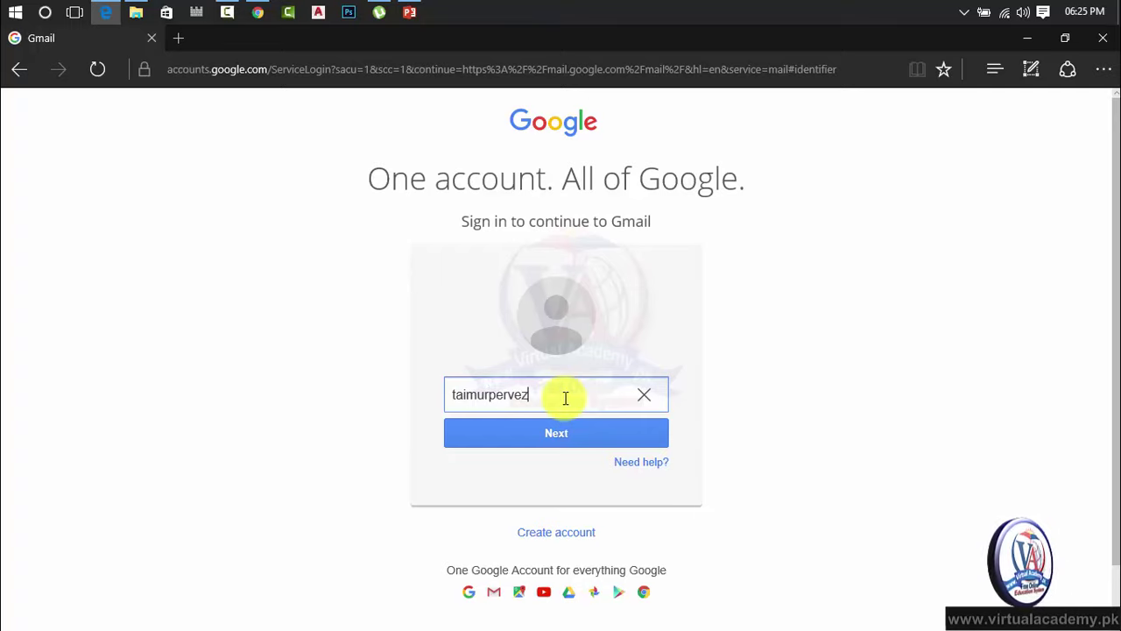
{"action": "left_click", "coordinate": [565, 426]}
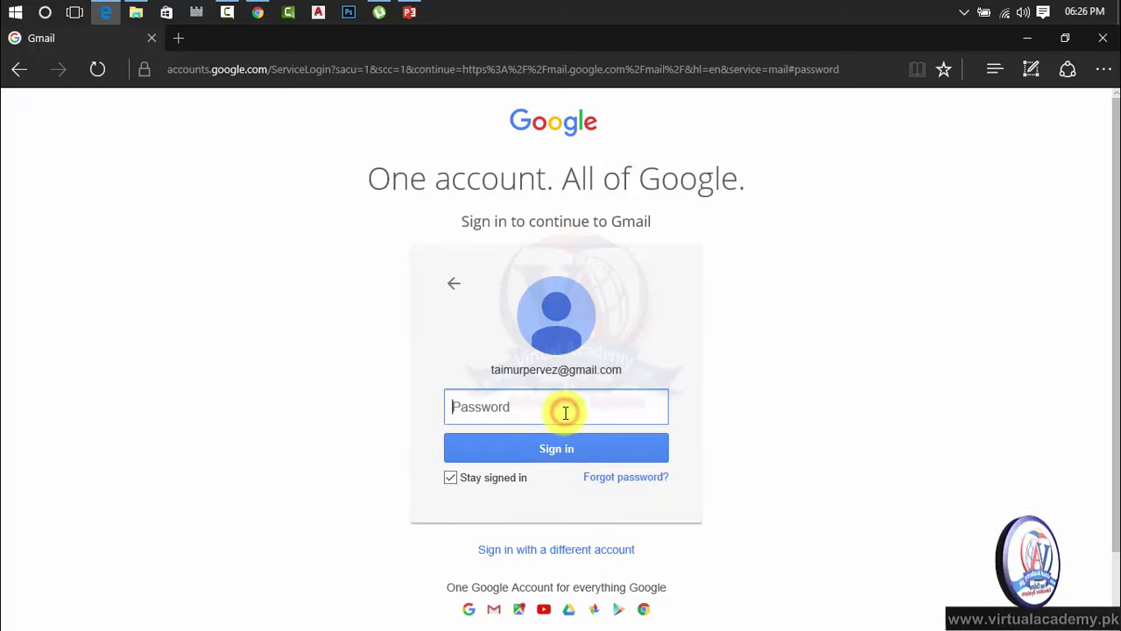
Enter the account password, then re-enter it after the first attempt is rejected
{"action": "type", "text": "*"}
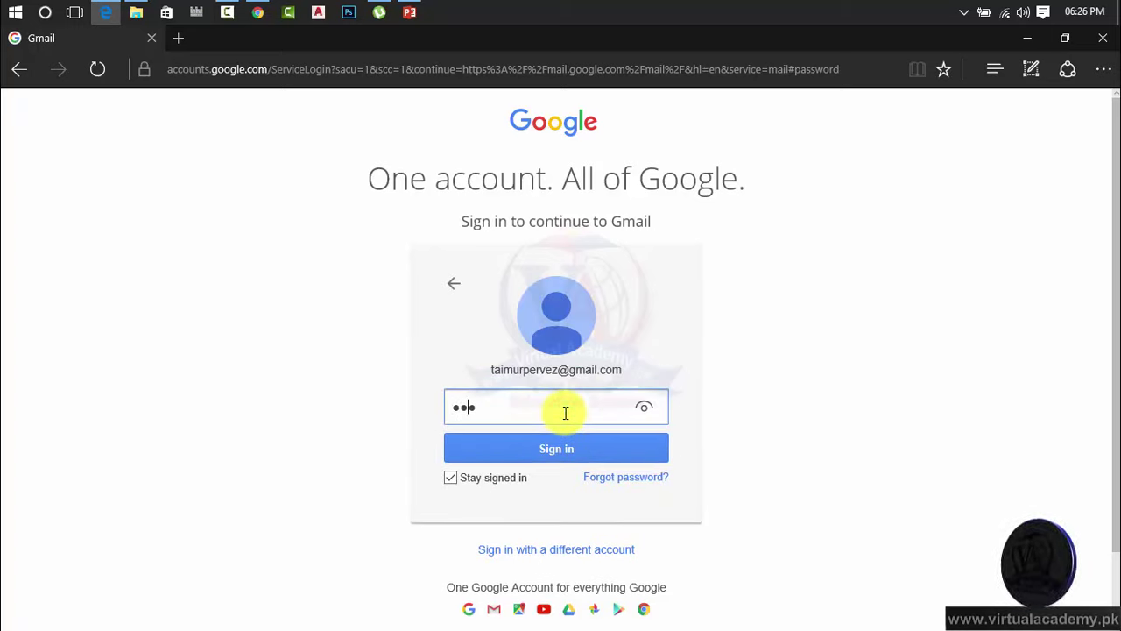
{"action": "type", "text": "**"}
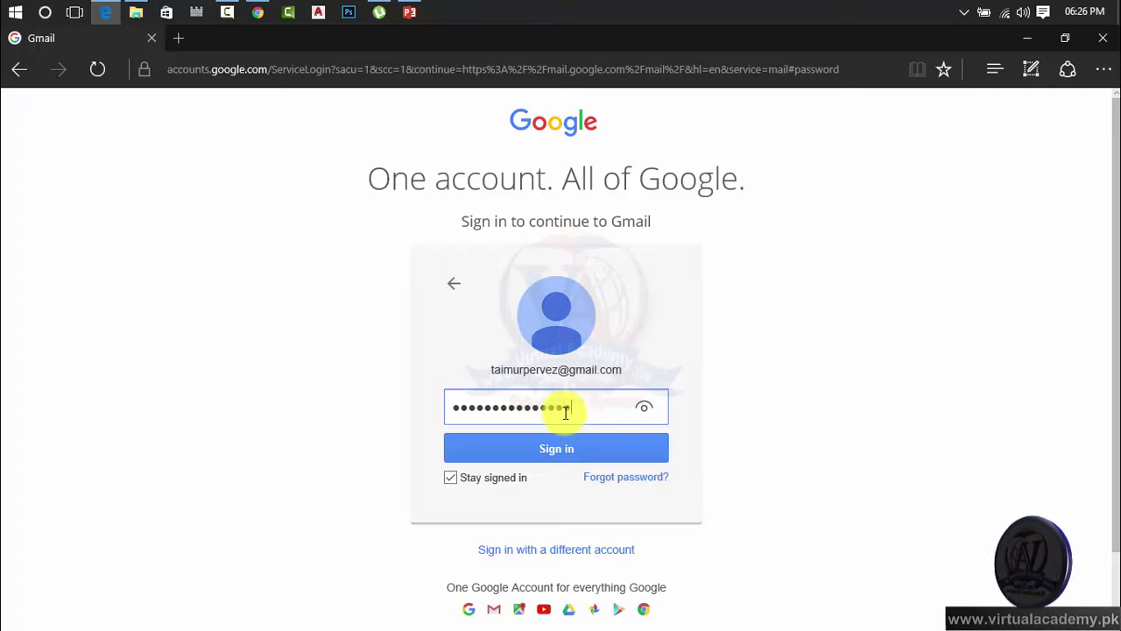
{"action": "key", "text": "Return"}
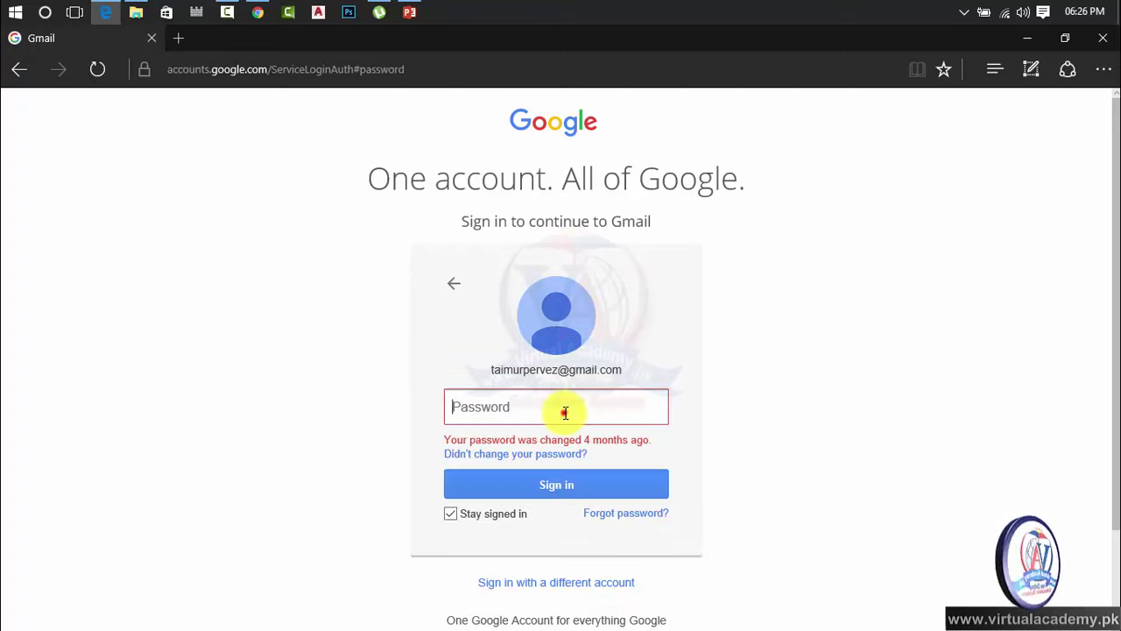
{"action": "type", "text": "***"}
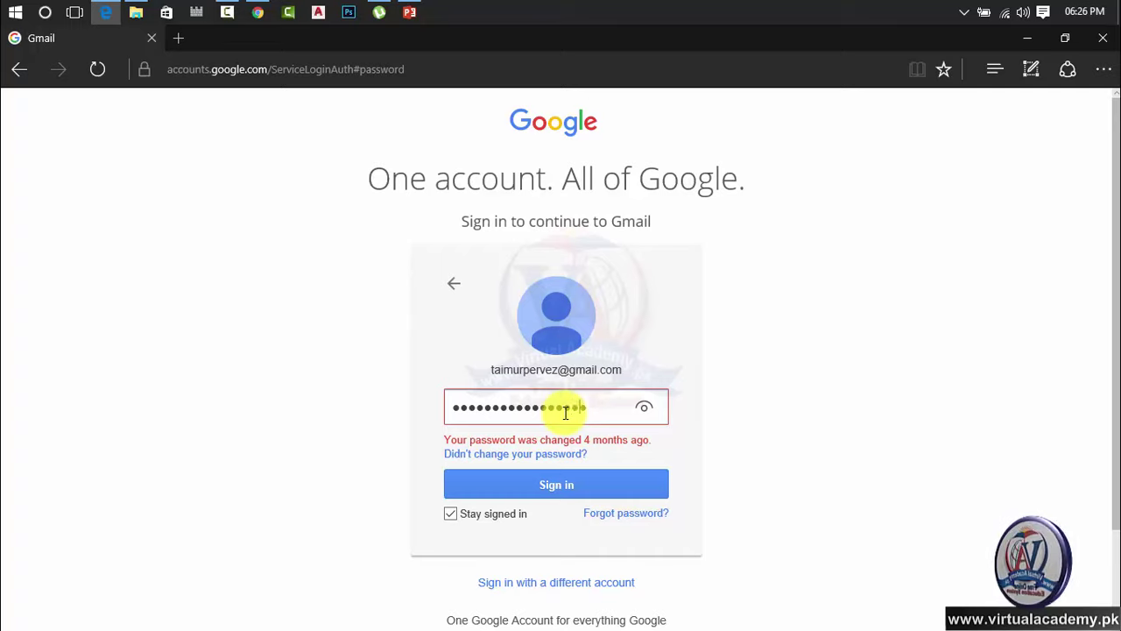
{"action": "key", "text": "Return"}
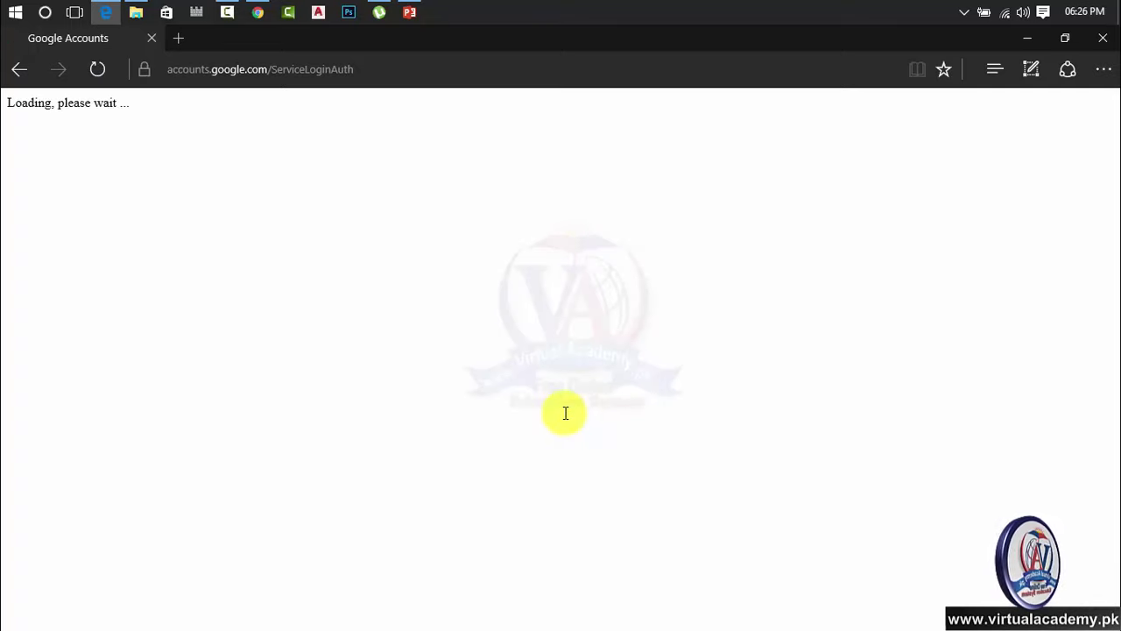